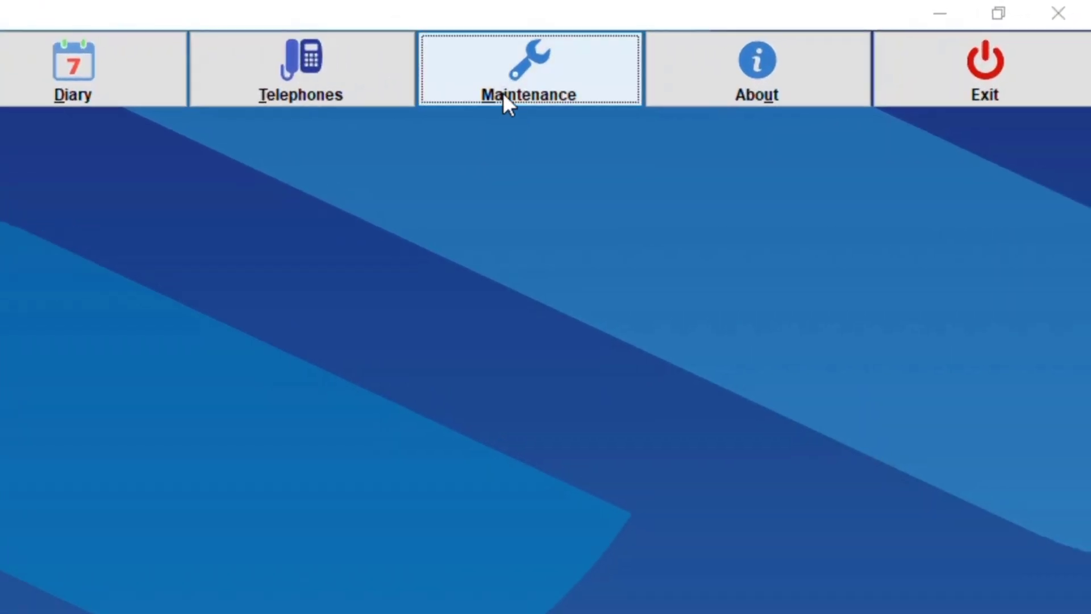
Open System Setup from Maintenance on its Sales page, showing invoice printout and QR code settings.
click(669, 71)
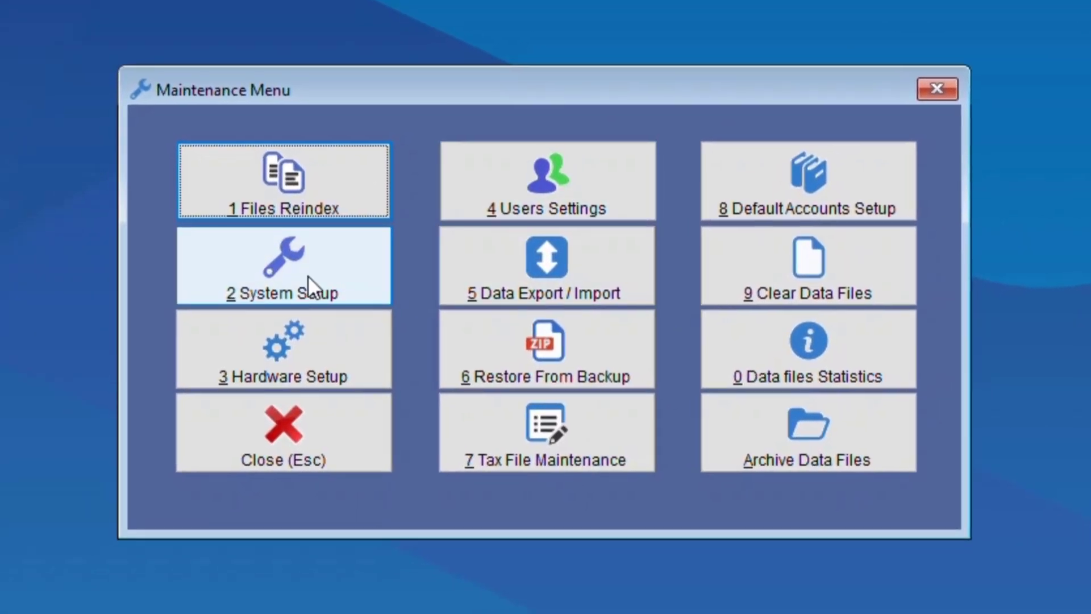
click(242, 321)
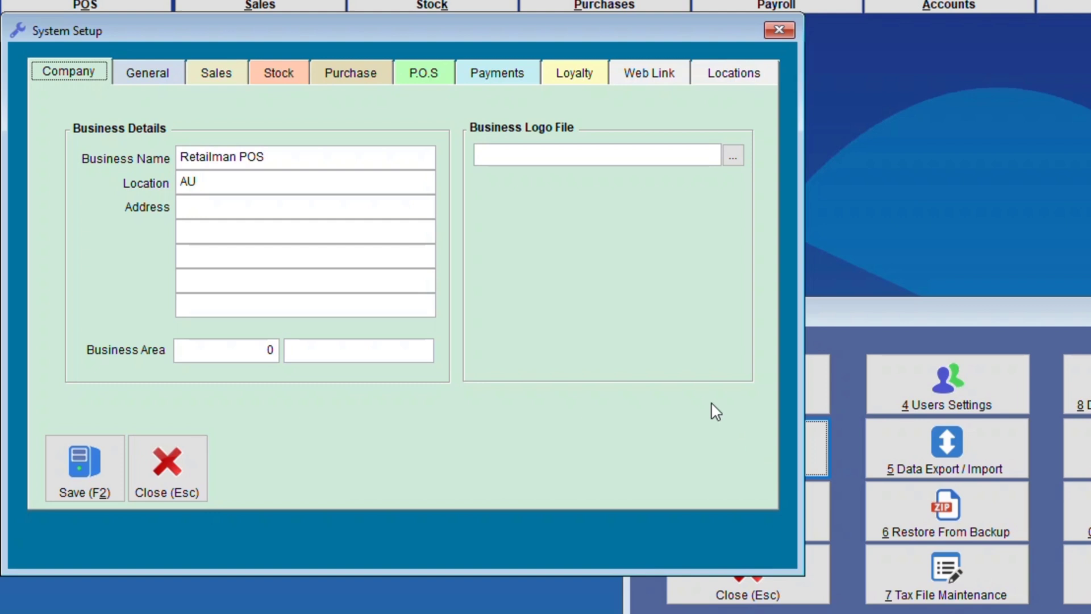
click(223, 77)
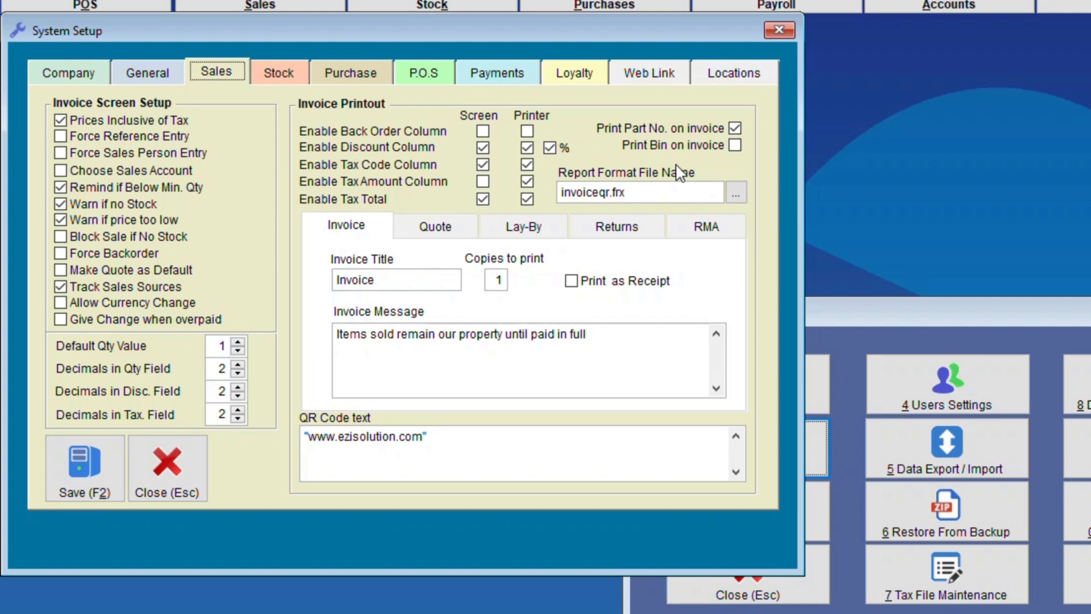
click(650, 194)
Save the system settings and start a blank invoice from Sales > Invoicing, viewing document types.
click(81, 474)
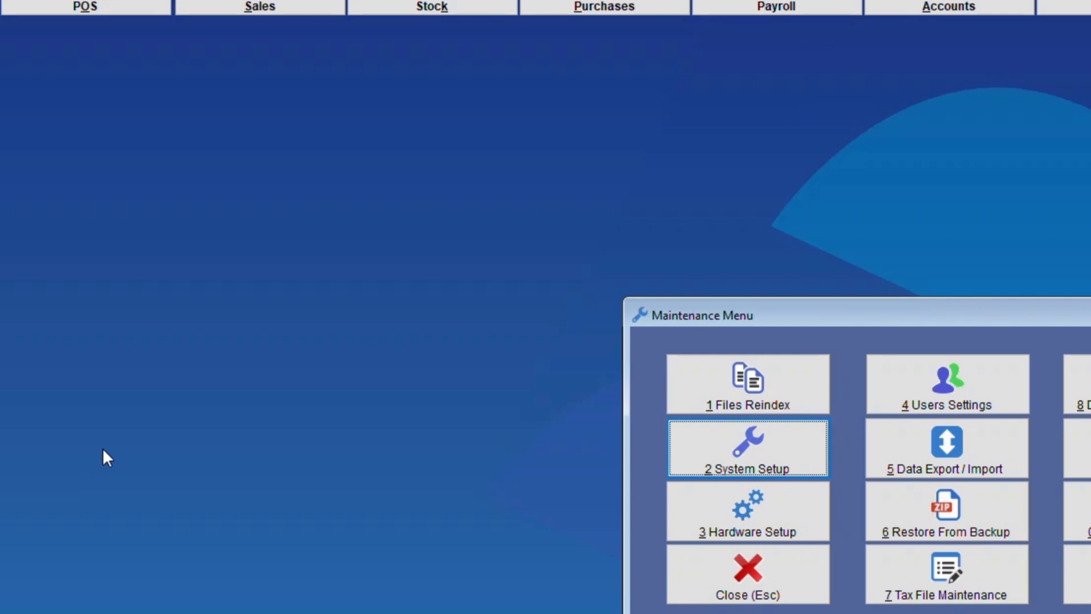
click(259, 6)
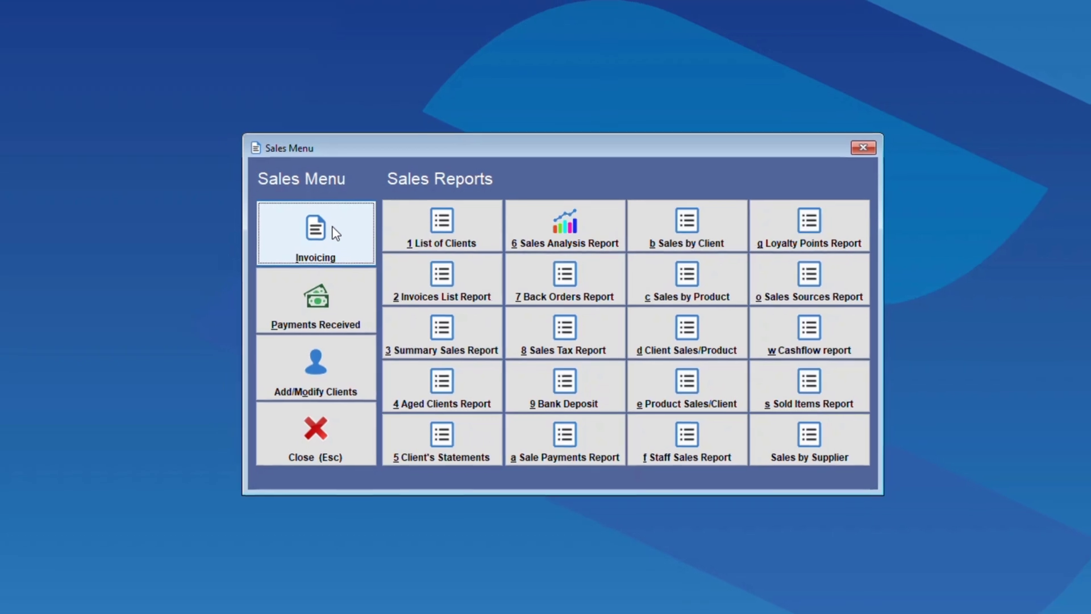
click(292, 200)
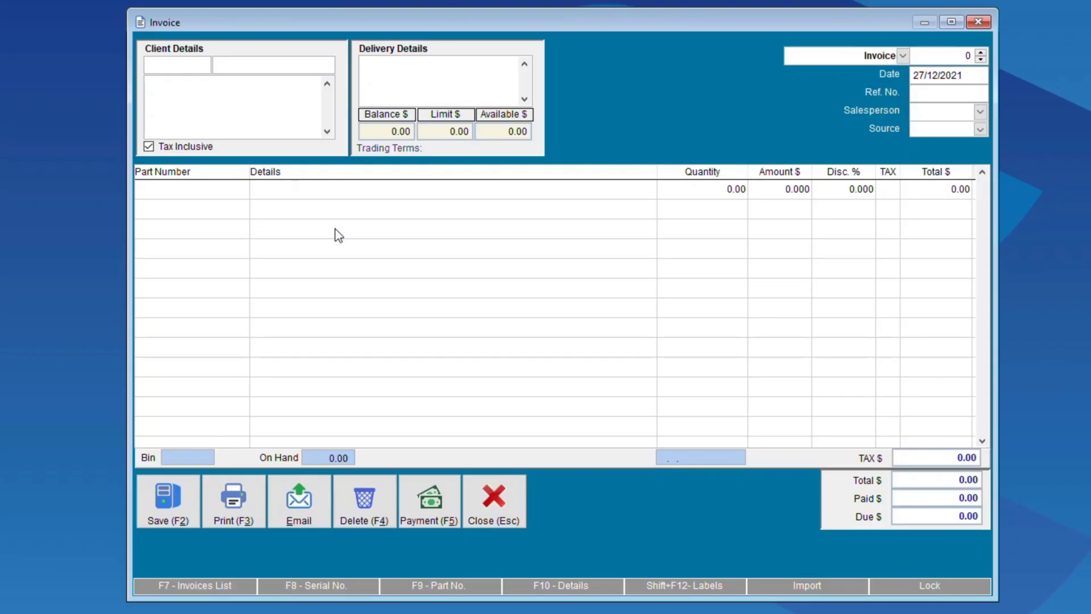
click(902, 55)
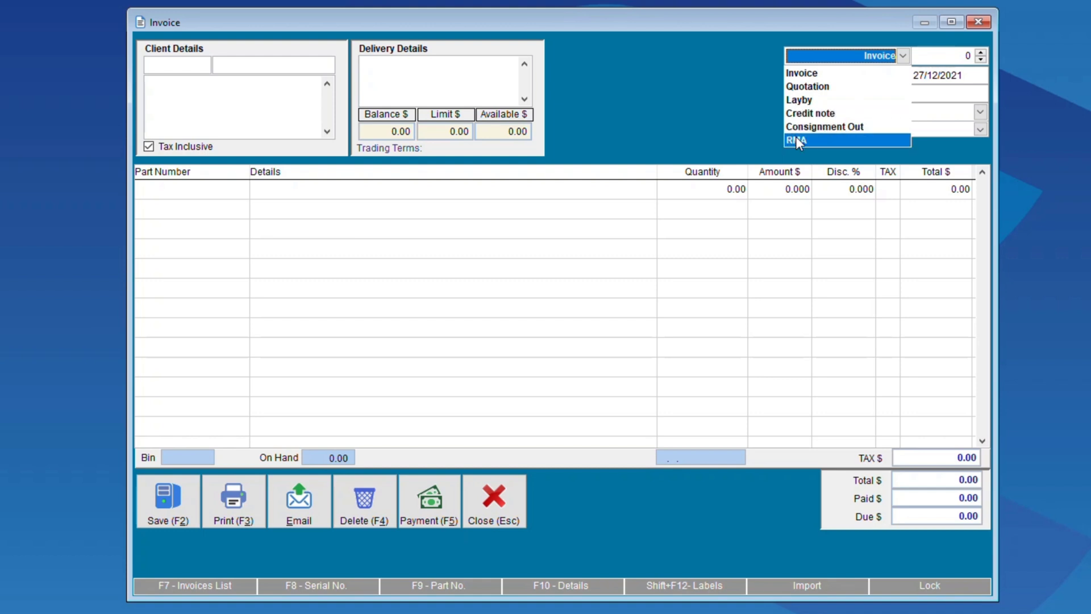
Keep the document type as Invoice and load client code aaa.
click(799, 74)
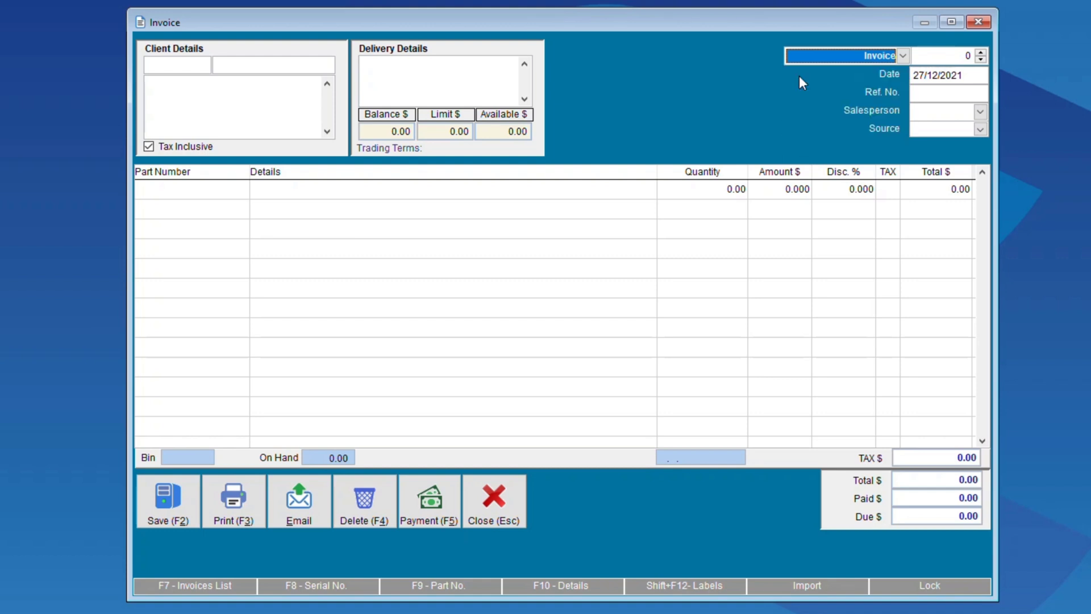
click(182, 68)
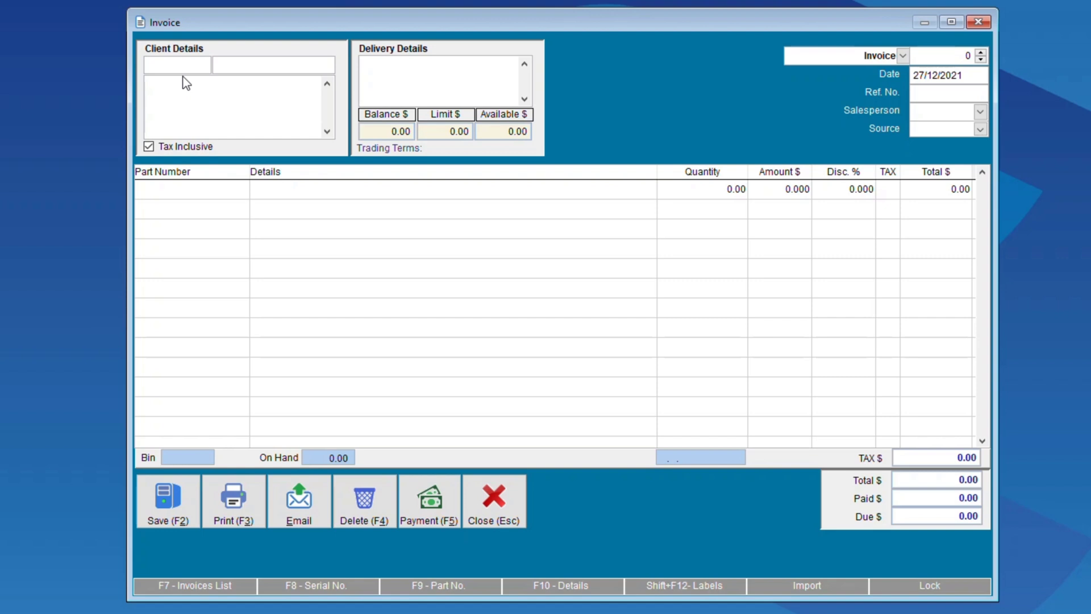
text(aaa)
key(Tab)
Clear the client code, name and address, then search bbb in the Clients List and select it.
drag(238, 102, 97, 66)
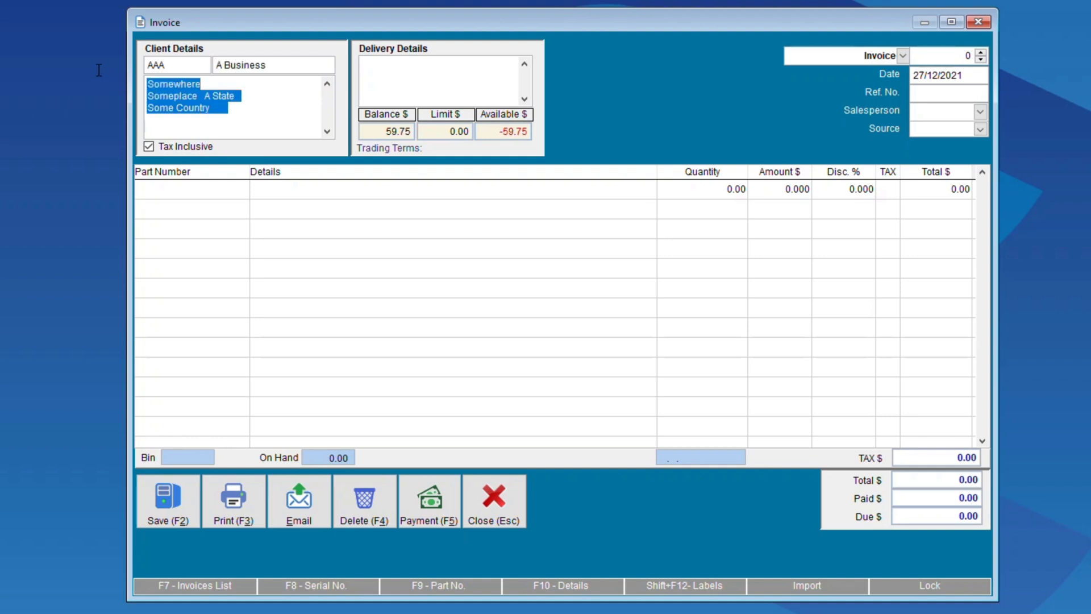
key(Delete)
key(shift+Tab)
key(BackSpace)
drag(276, 63, 178, 67)
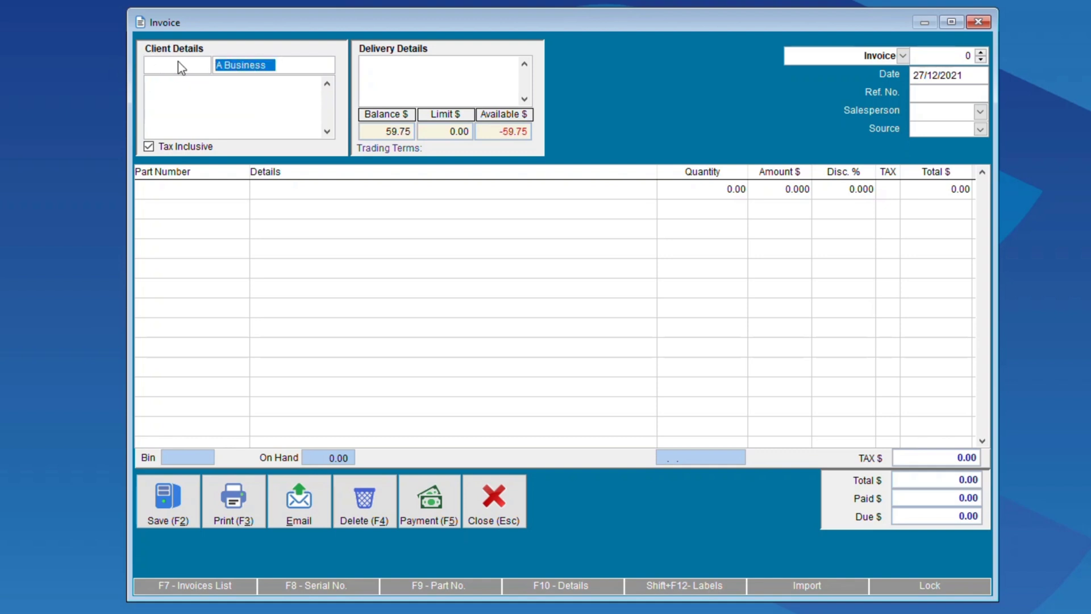
key(Delete)
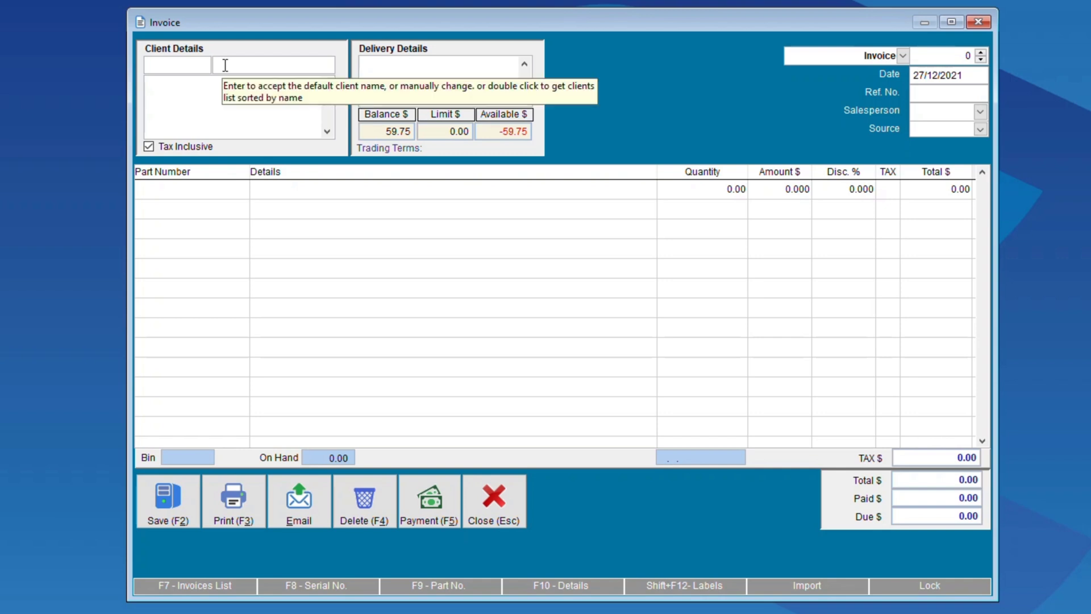
text(bb)
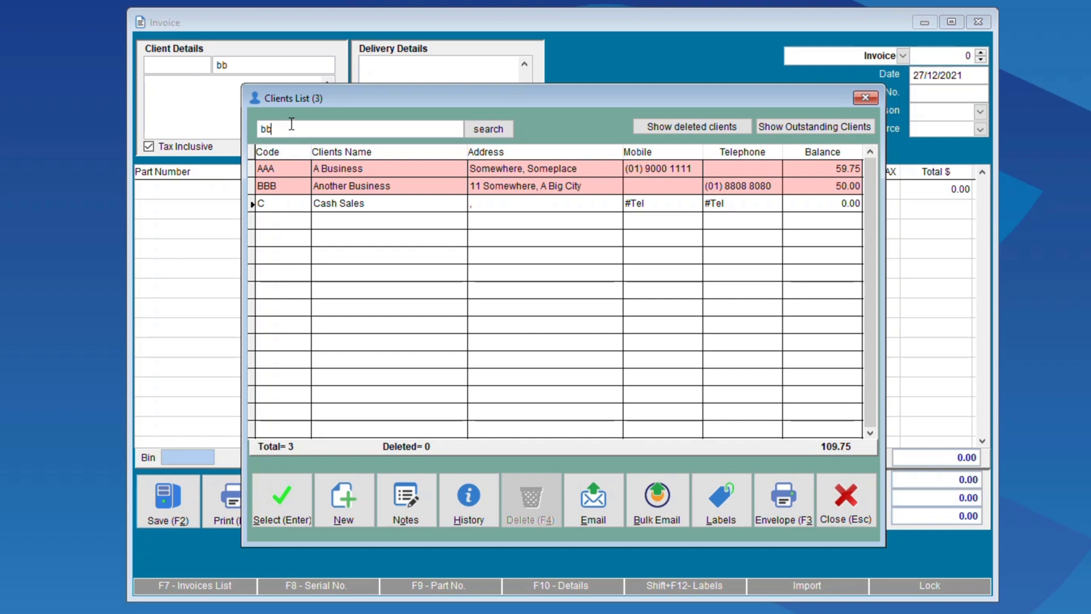
text(b)
click(484, 130)
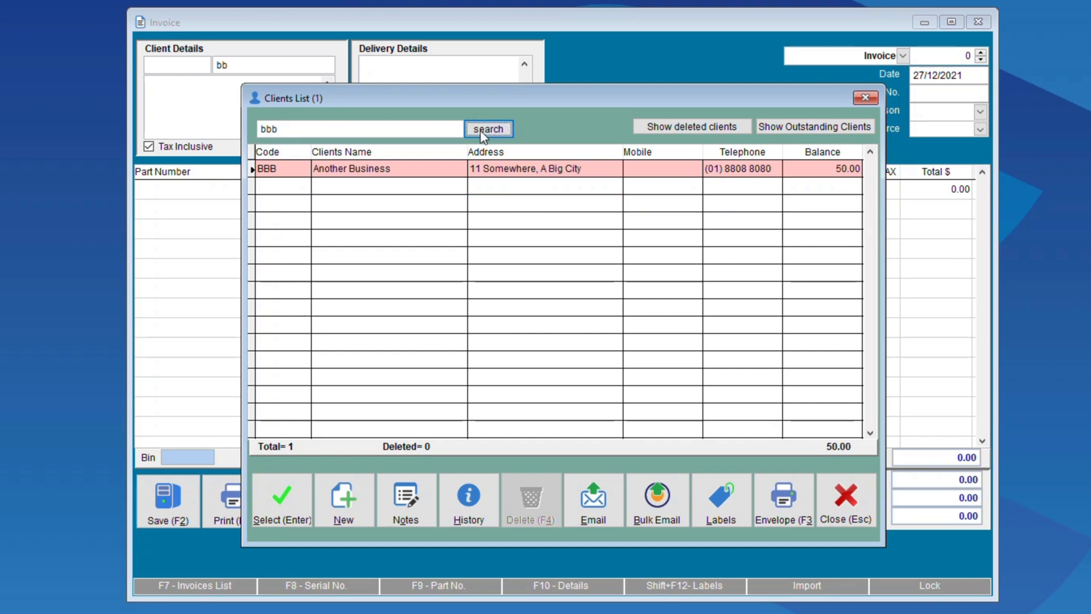
click(867, 98)
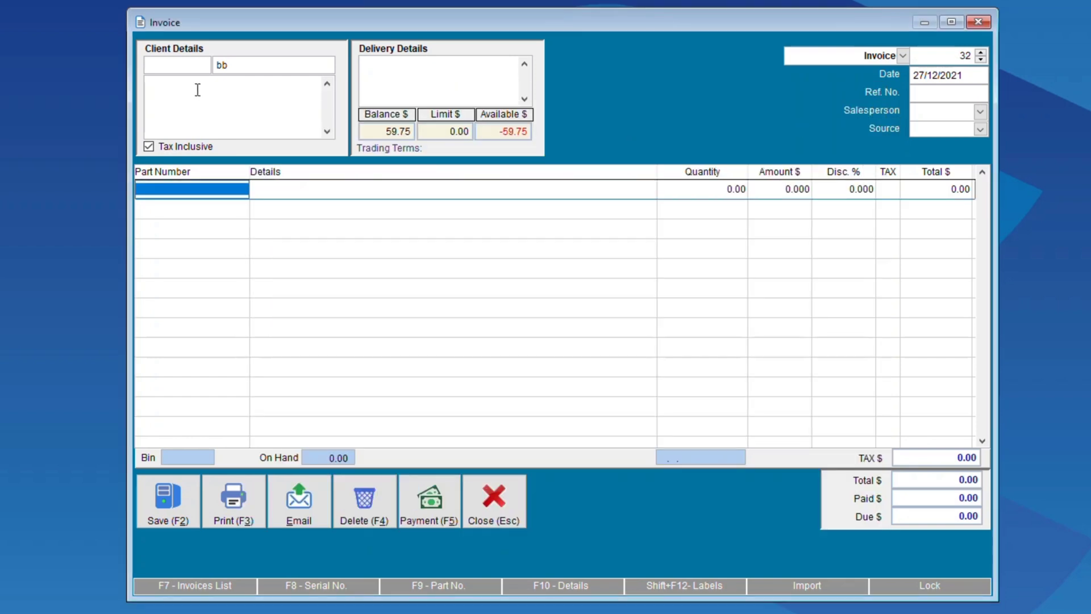
Dismiss the Clients List and change the invoice number from 32 to 1000.
click(168, 65)
key(Return)
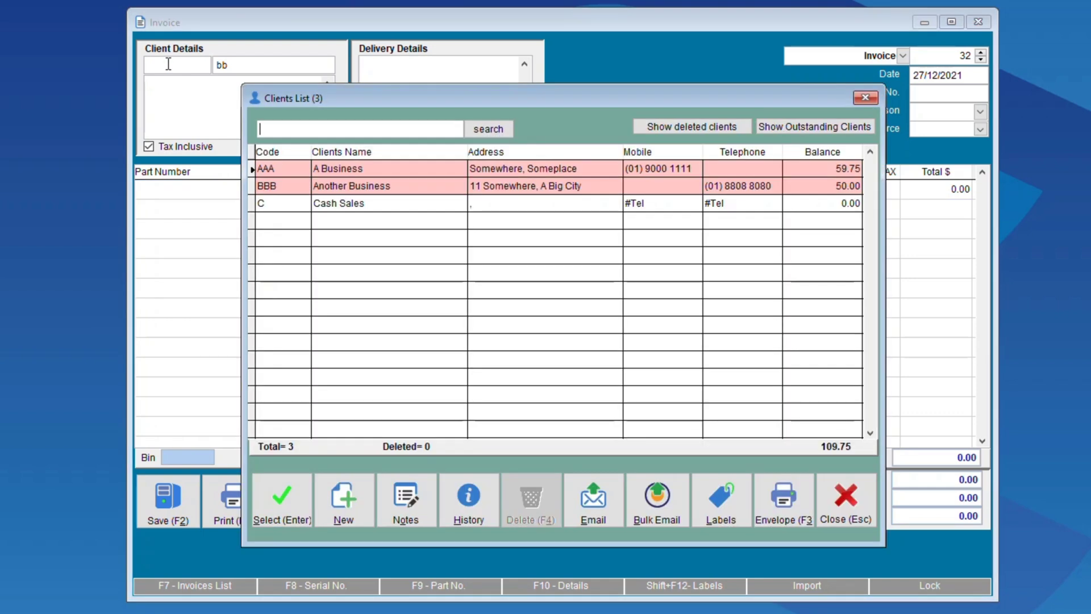
click(859, 98)
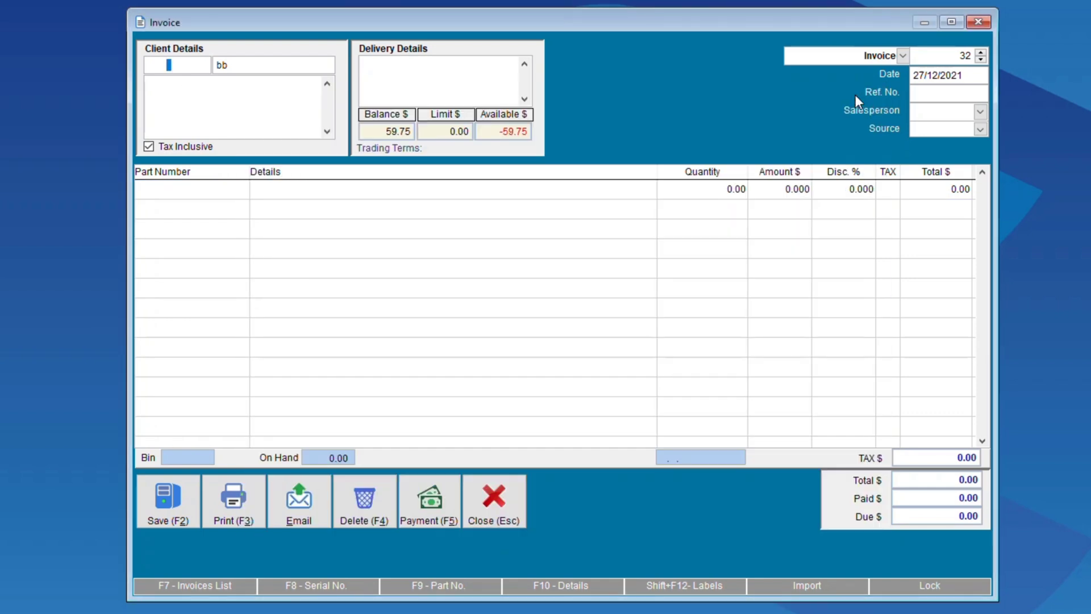
click(955, 57)
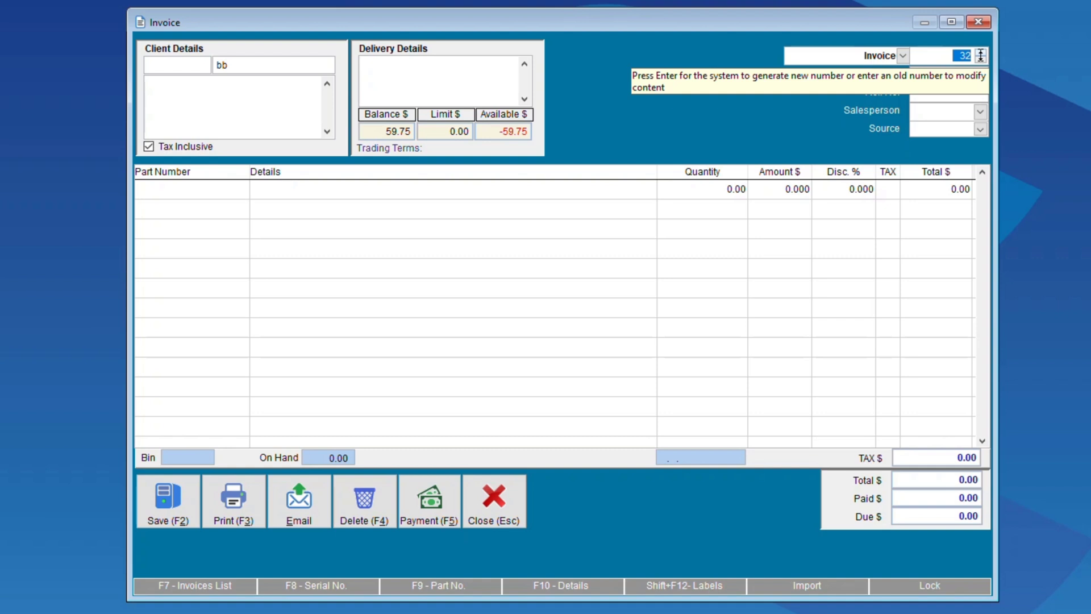
text(1000)
key(Return)
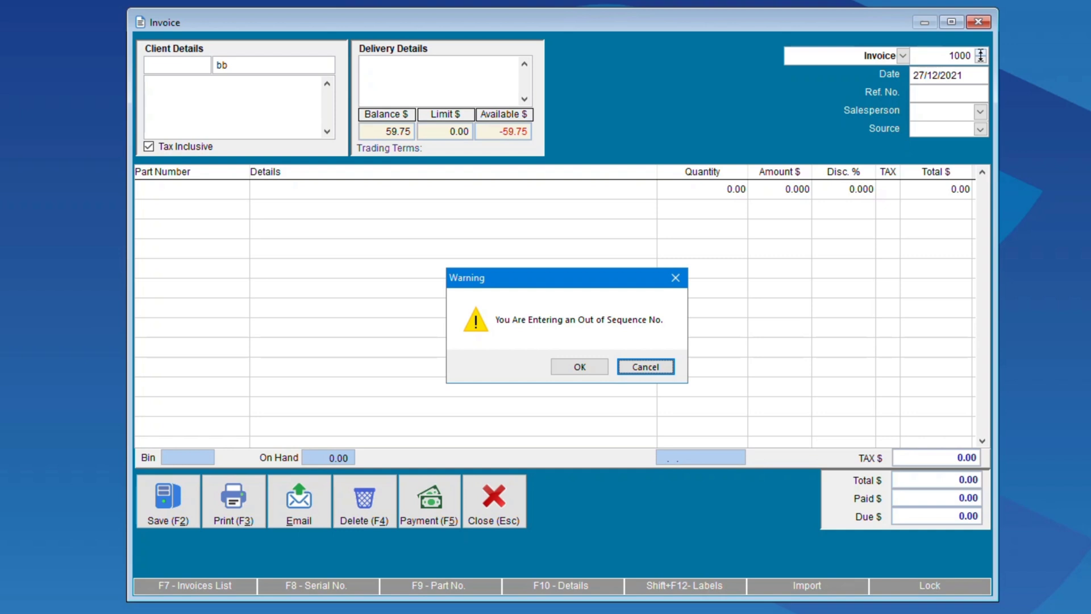
Cancel the out-of-sequence invoice number and reposition the invoice window.
click(667, 368)
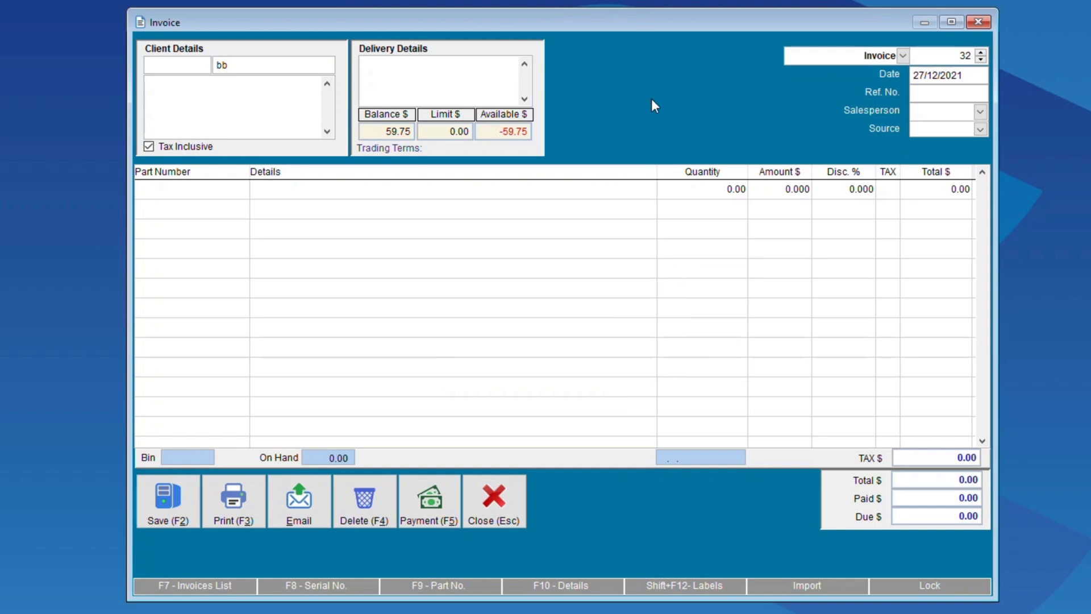
drag(649, 21, 524, 24)
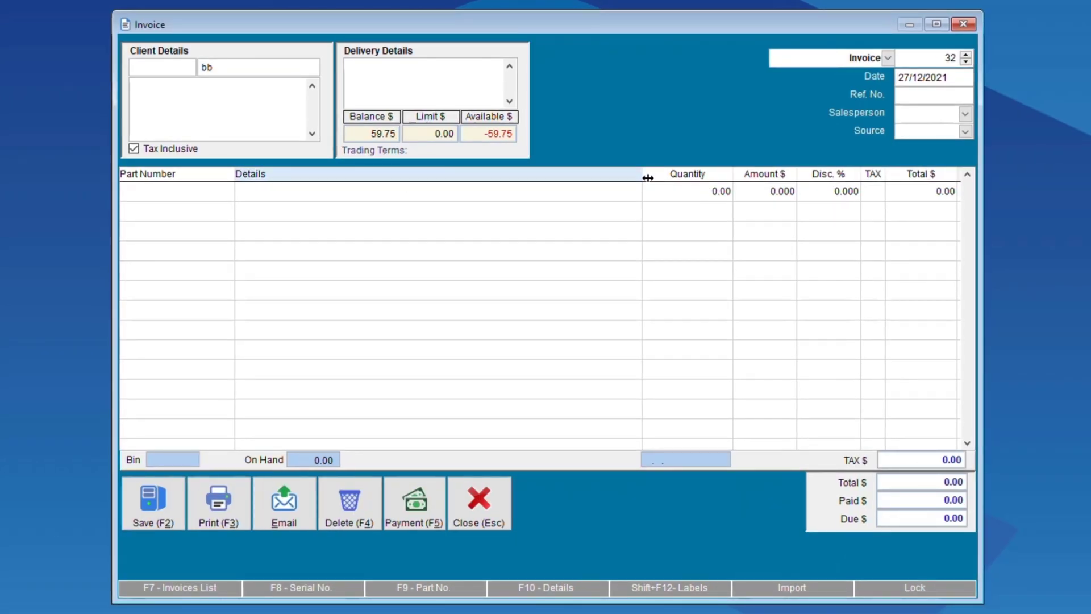
Narrow the Details and Quantity columns, widen Part Number, and close the invoice.
drag(643, 173, 605, 173)
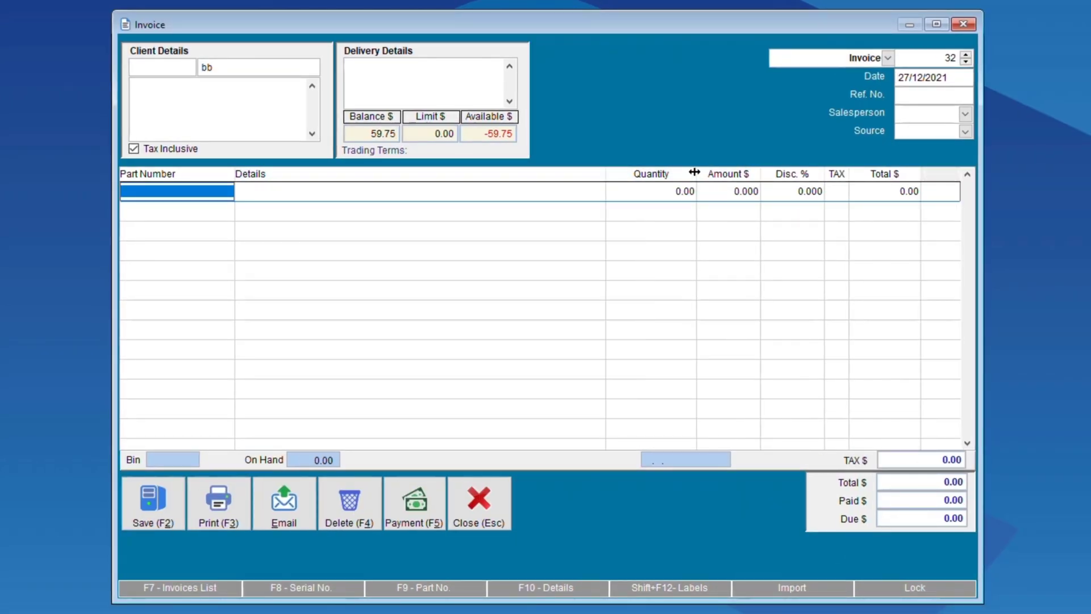
drag(697, 173, 652, 178)
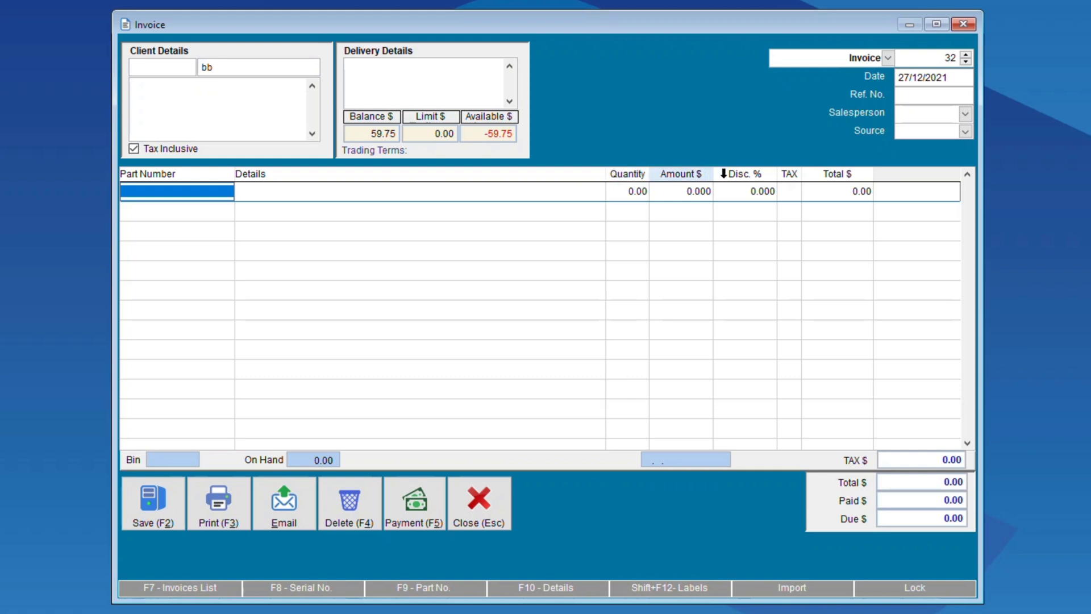
drag(234, 173, 357, 172)
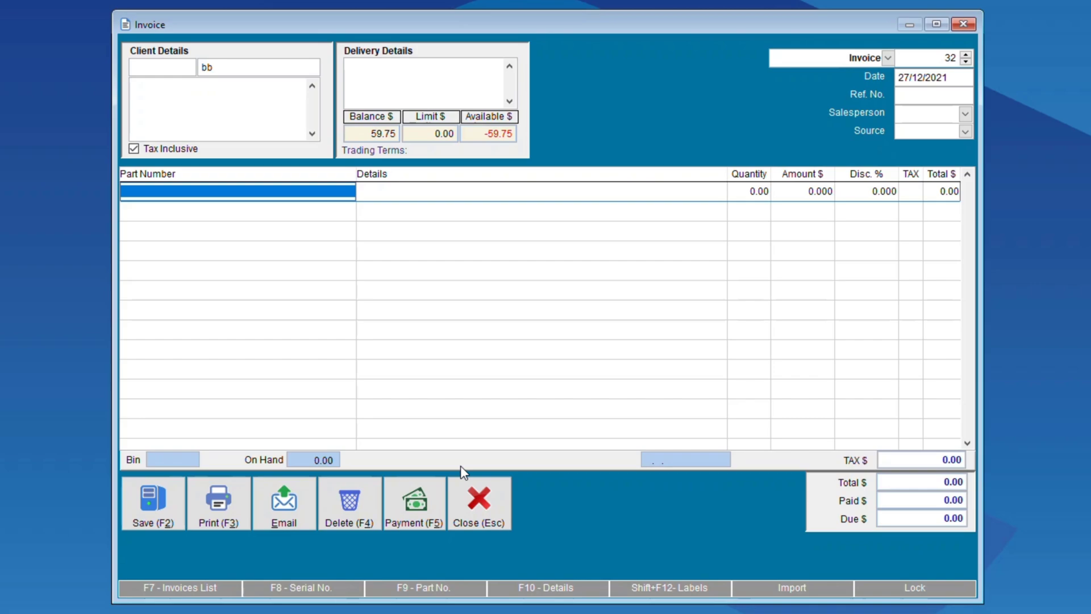
click(482, 500)
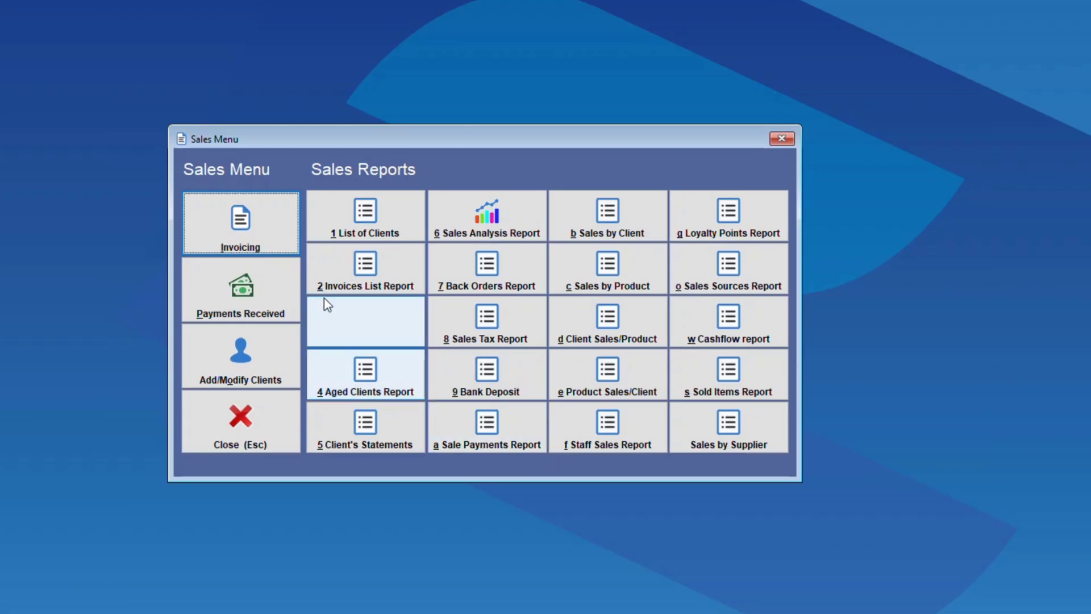
Open a new invoice from the Sales Menu and enable Tax Inclusive pricing.
click(250, 242)
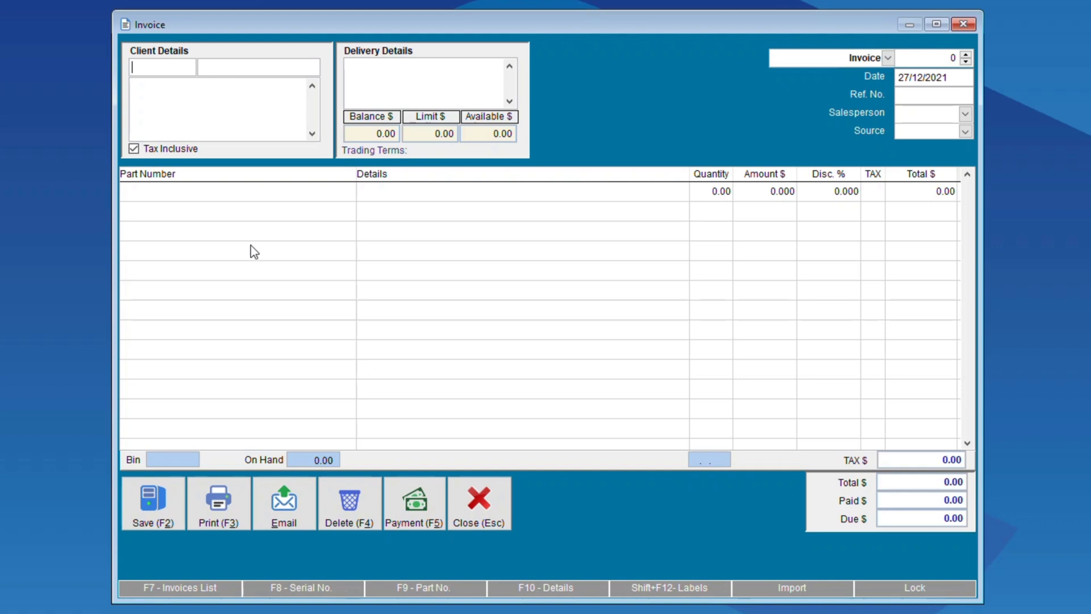
click(140, 151)
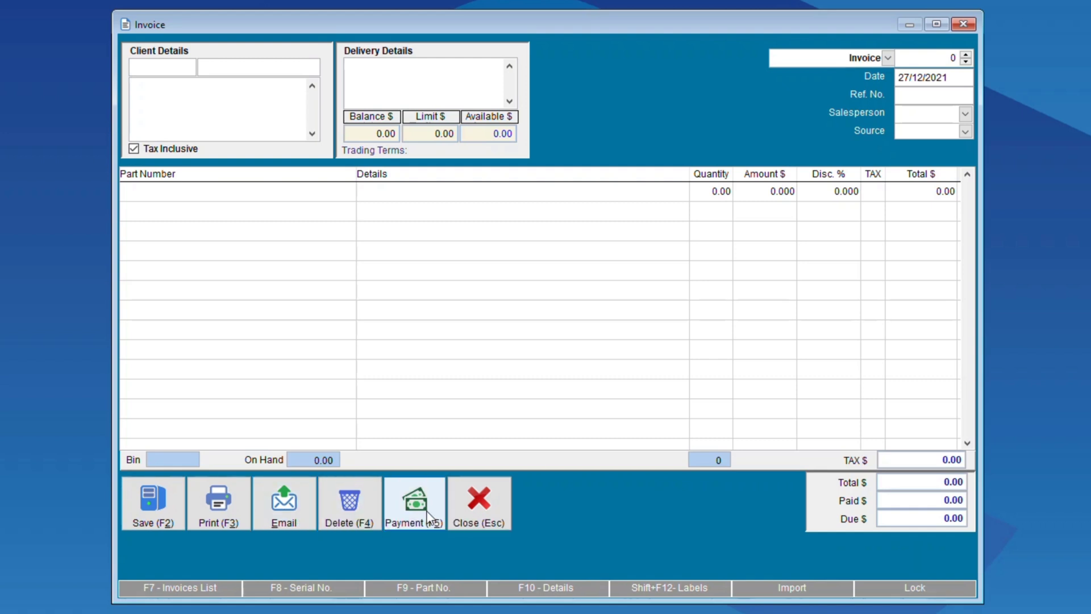
click(966, 132)
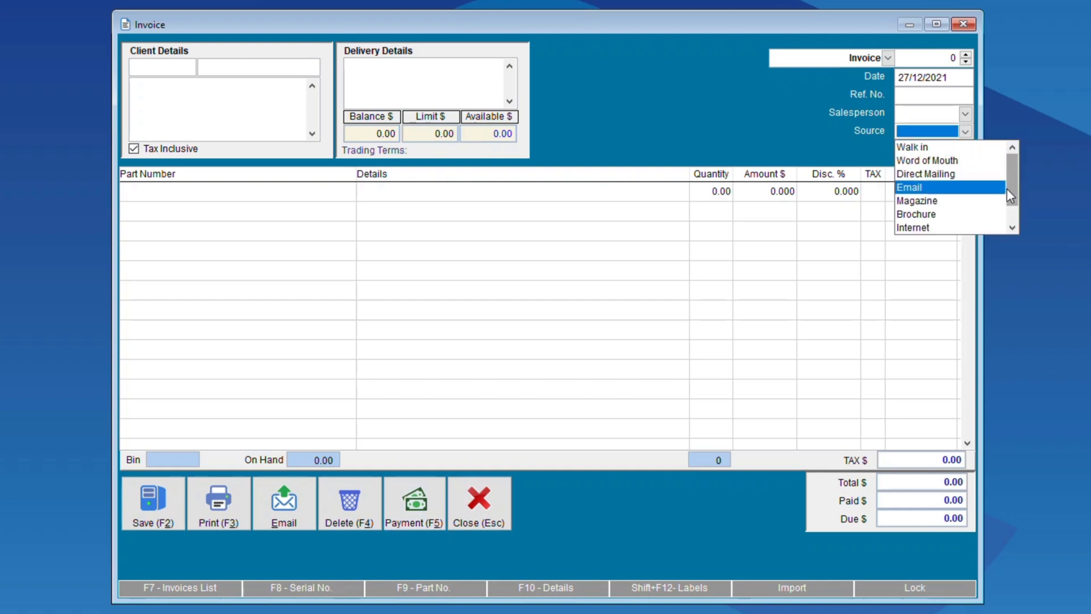
drag(1007, 189, 1014, 165)
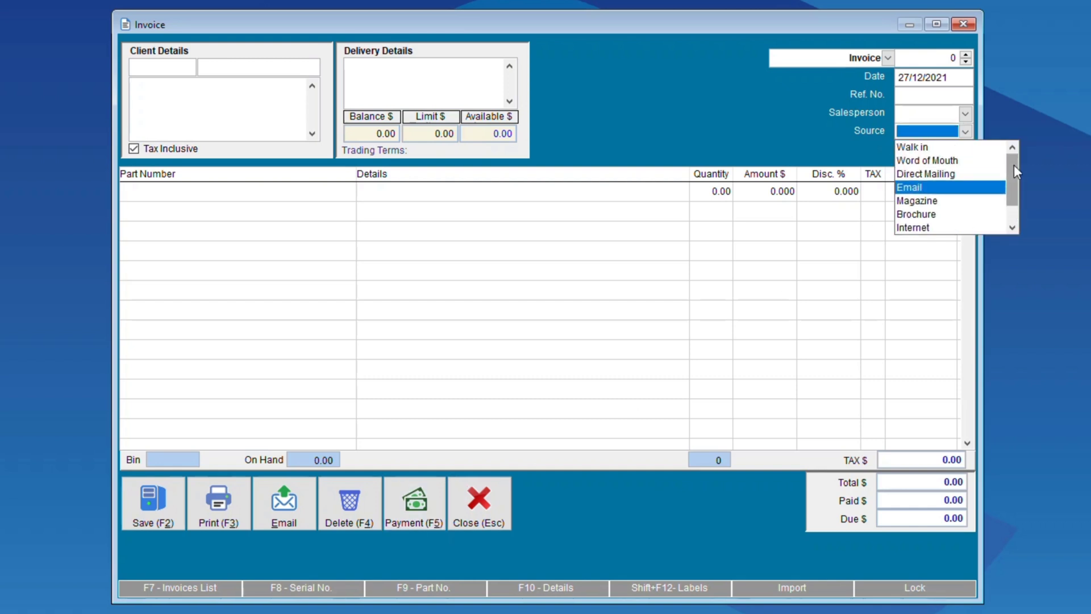
click(967, 117)
click(967, 115)
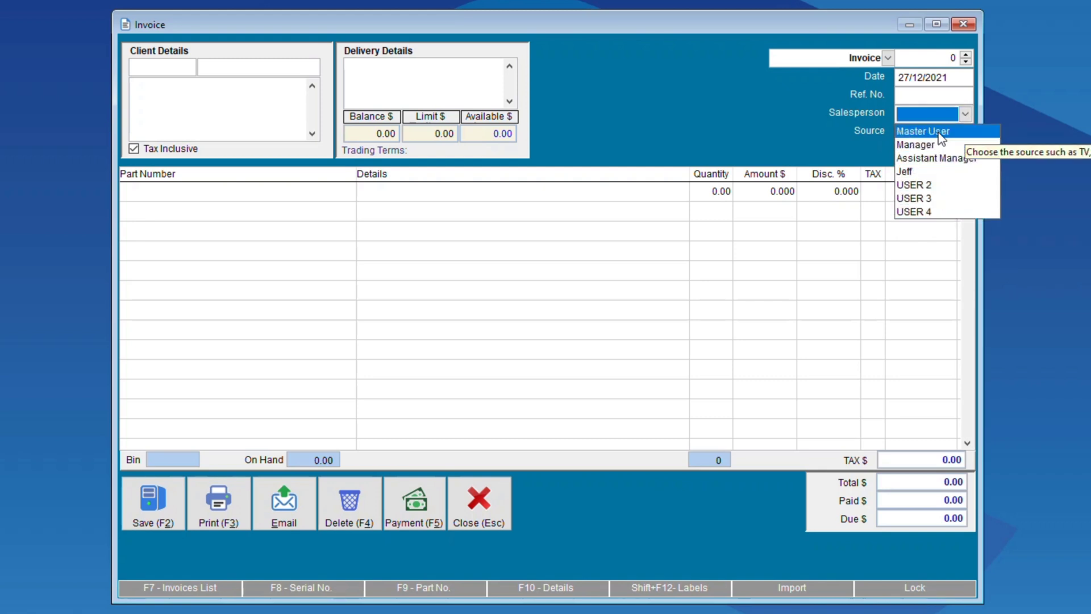
click(933, 94)
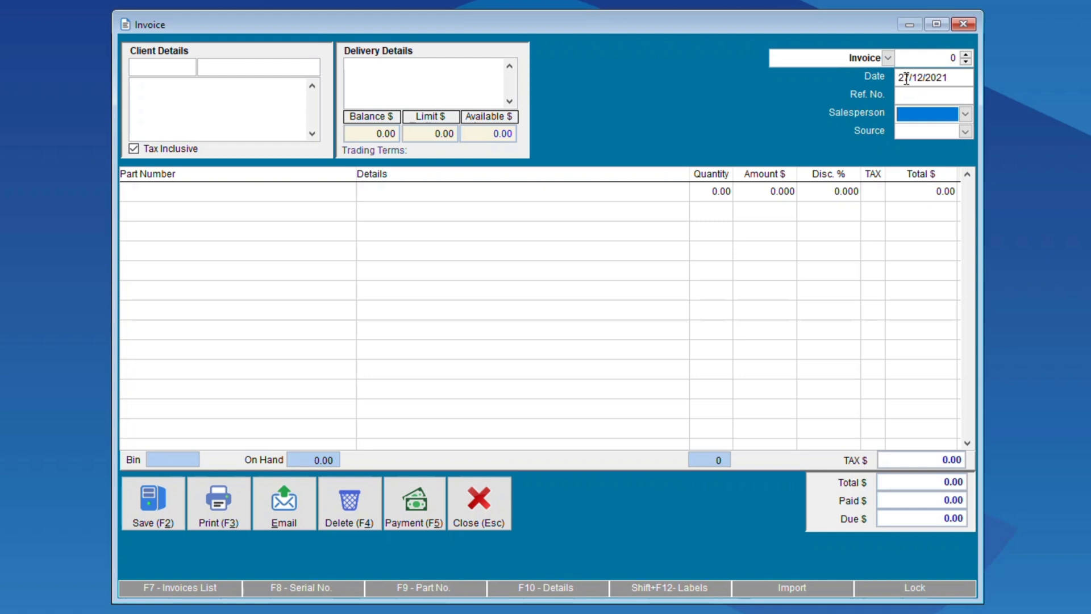
Enter client AAA and add part 1 (Yum Yum Fruit Juice) and part 33 (MILO).
click(172, 67)
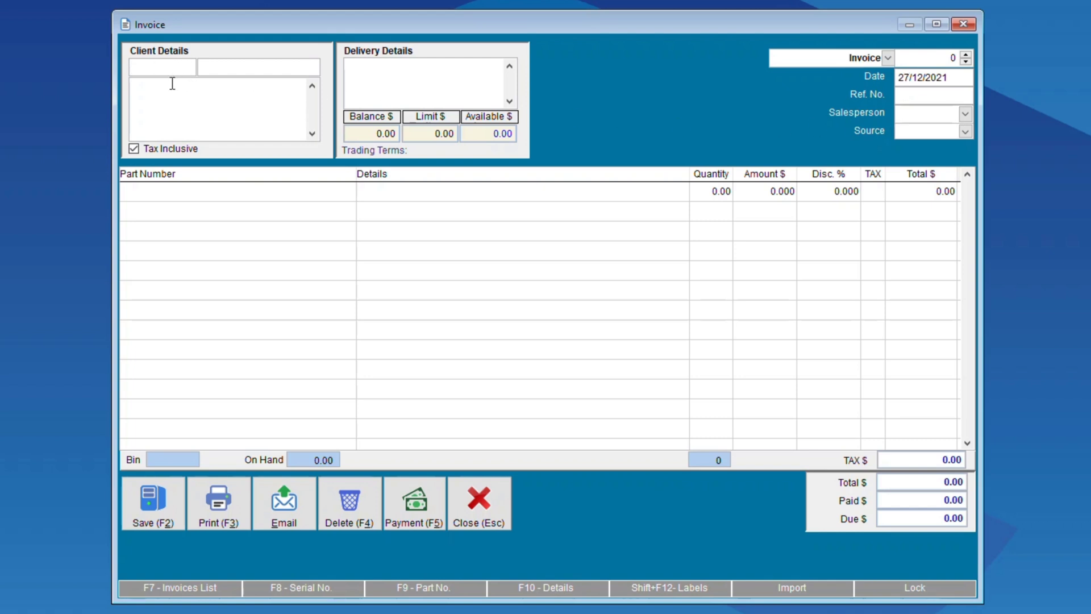
text(AAA)
key(Tab)
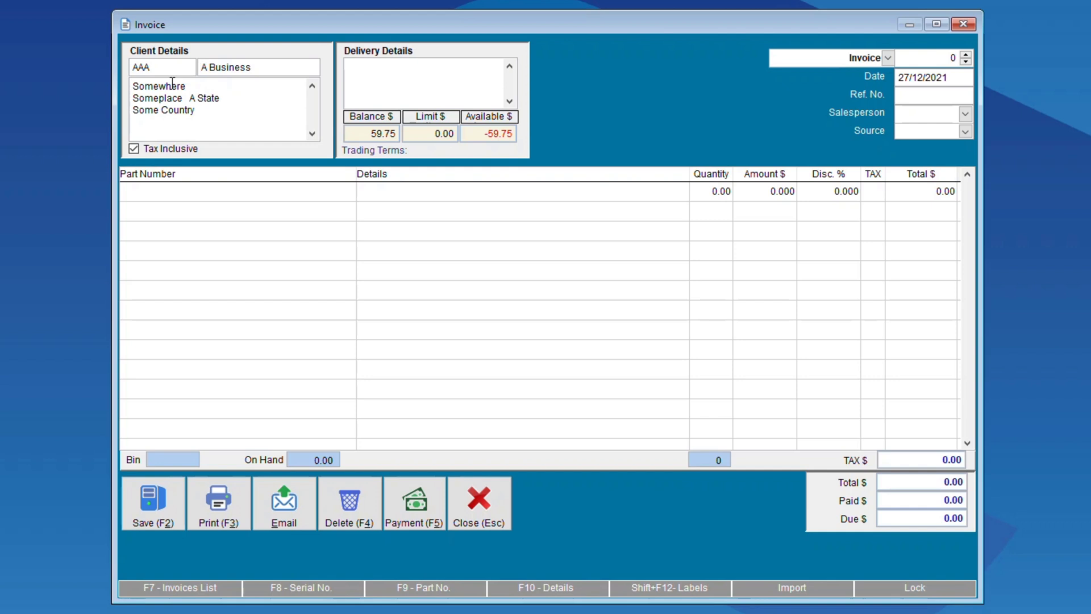
click(130, 193)
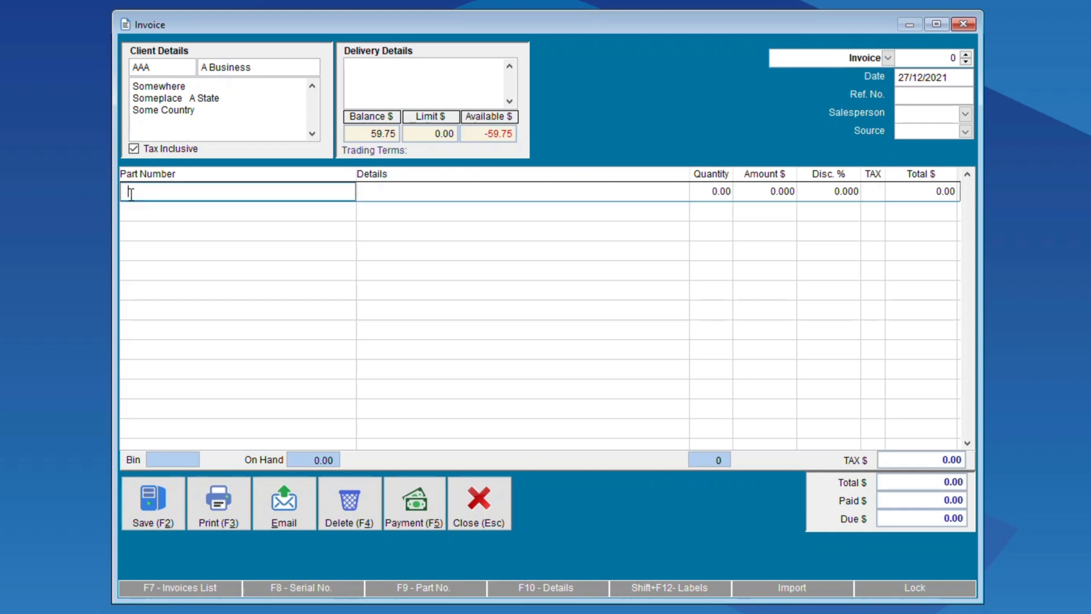
text(1)
key(Return)
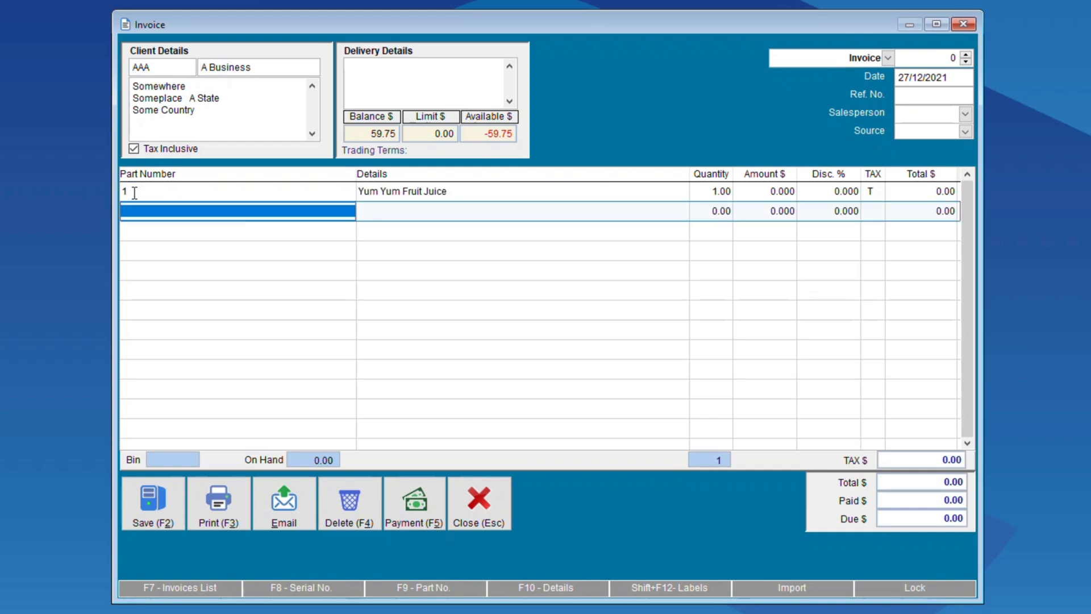
text(33)
key(Return)
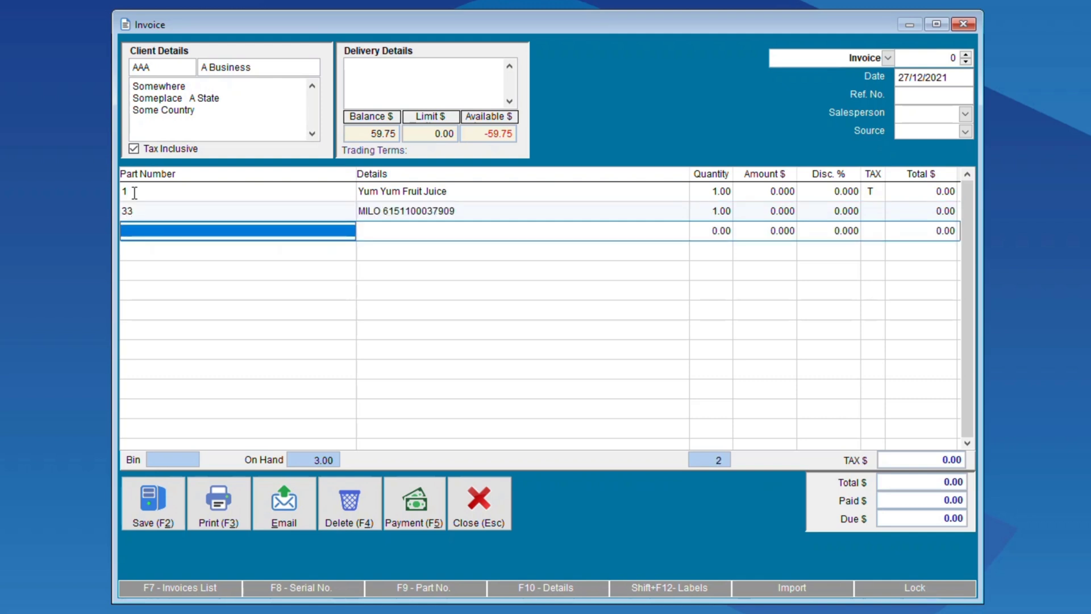
Price the juice line at 20.00 and the MILO line at 5.00.
click(765, 194)
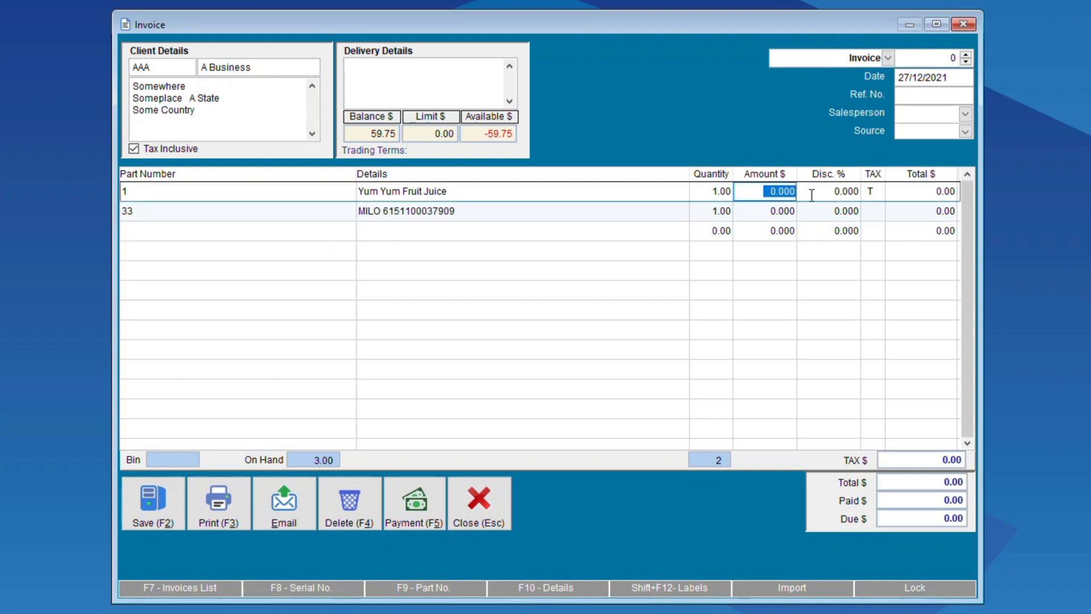
text(20)
key(Return)
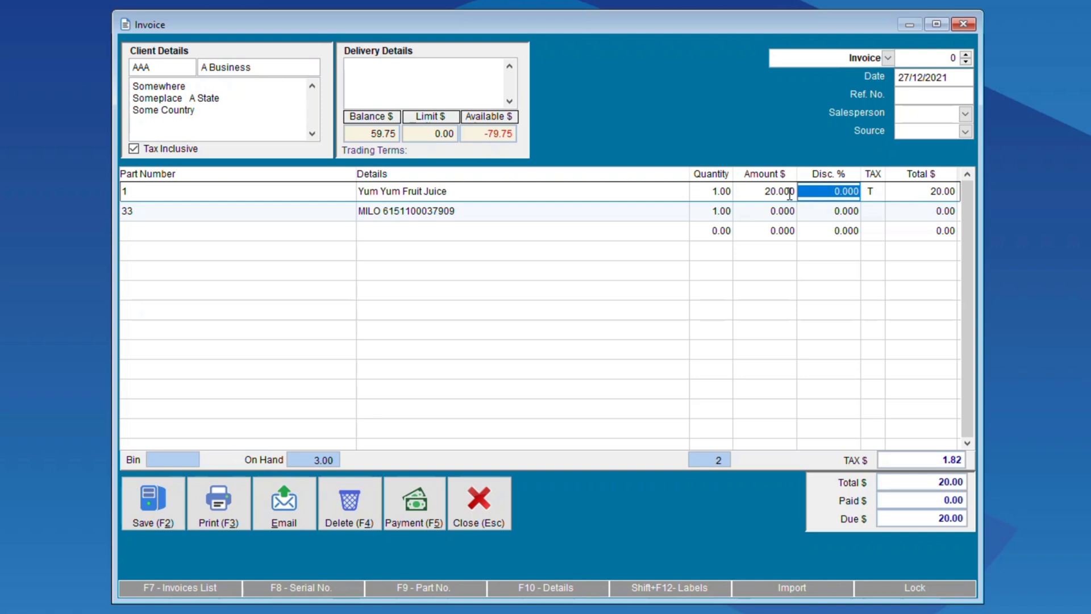
click(767, 214)
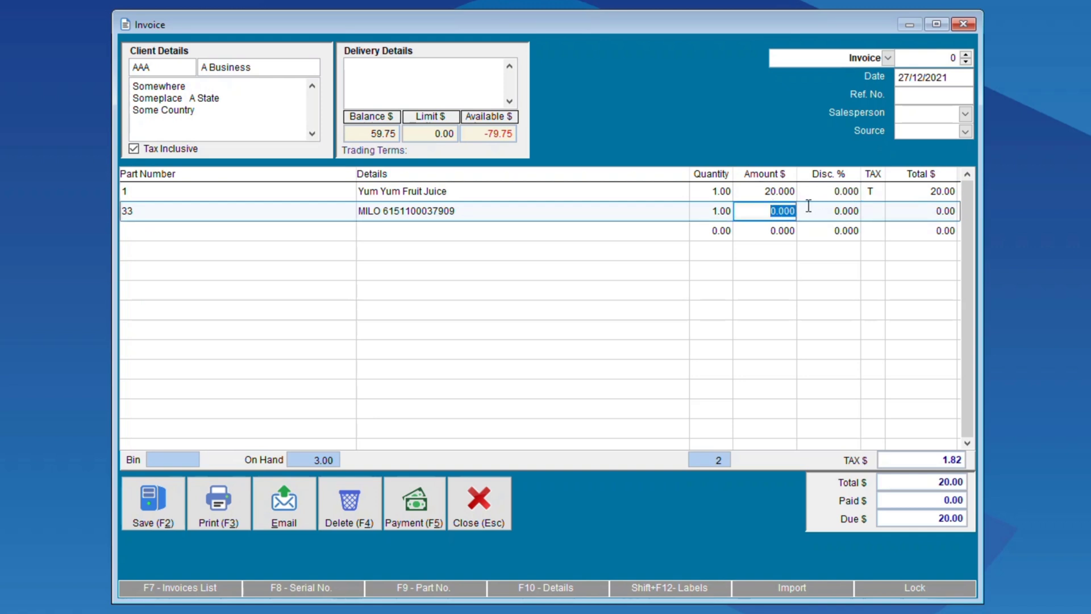
text(5)
key(Return)
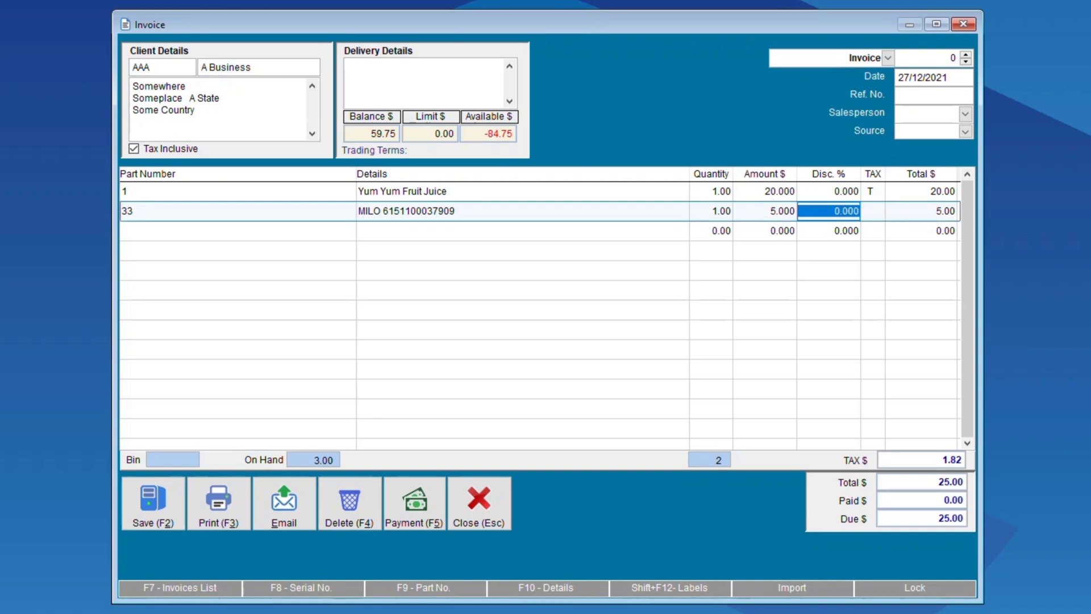
Set MILO's tax code to E and the juice line's tax code to T.
click(873, 212)
text(E)
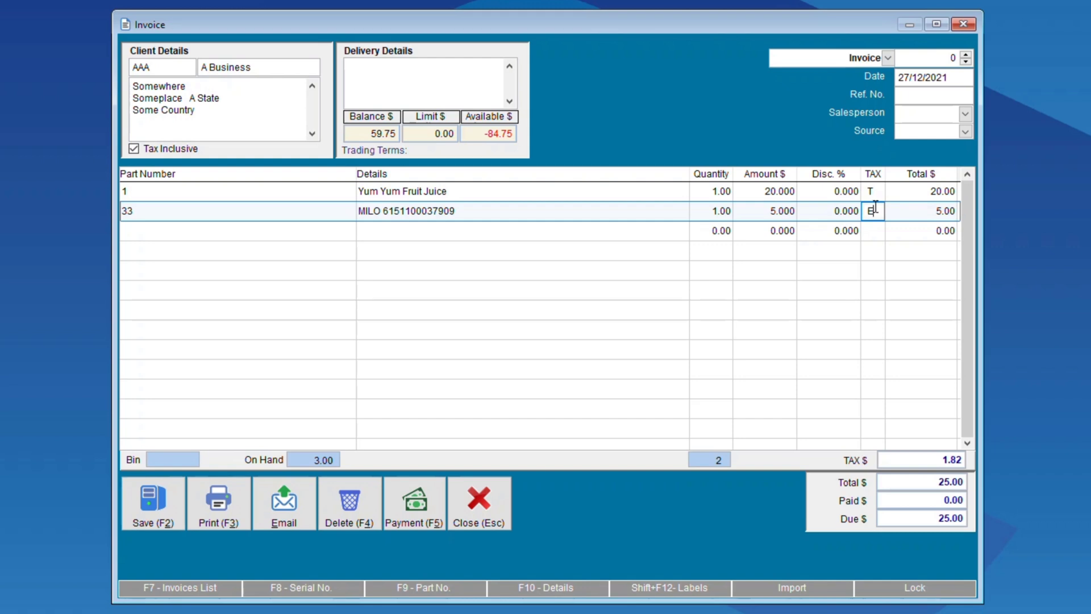
key(Return)
click(879, 190)
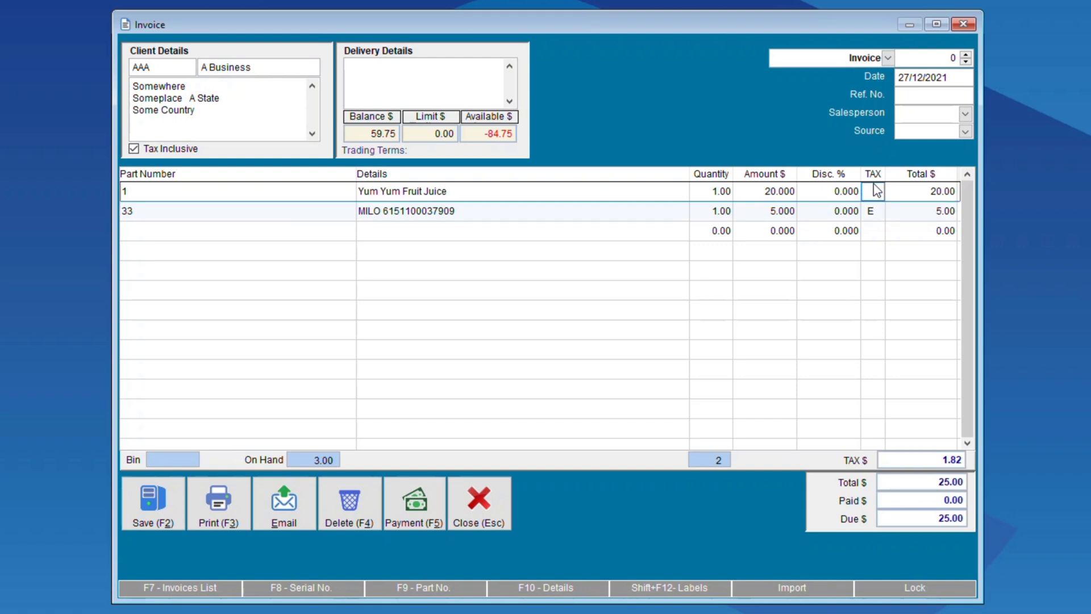
text(E)
key(Return)
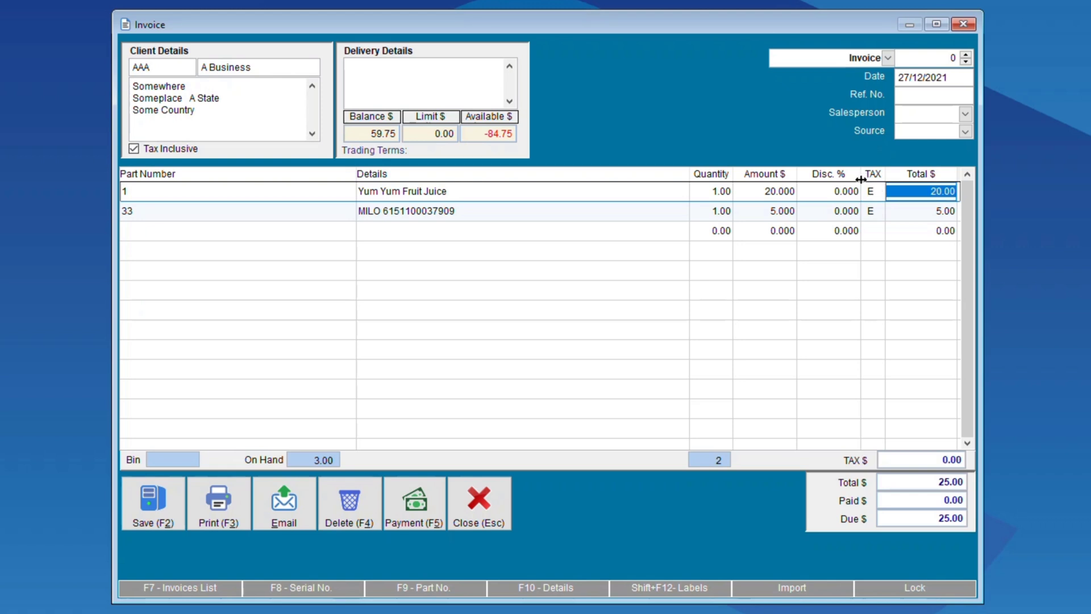
click(873, 192)
text(T)
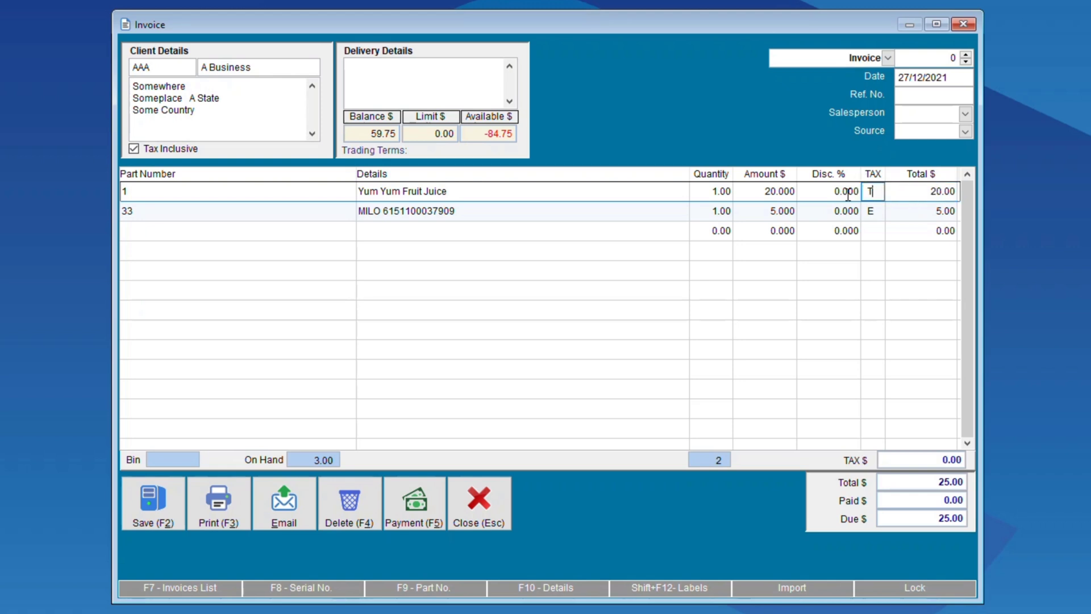
key(Return)
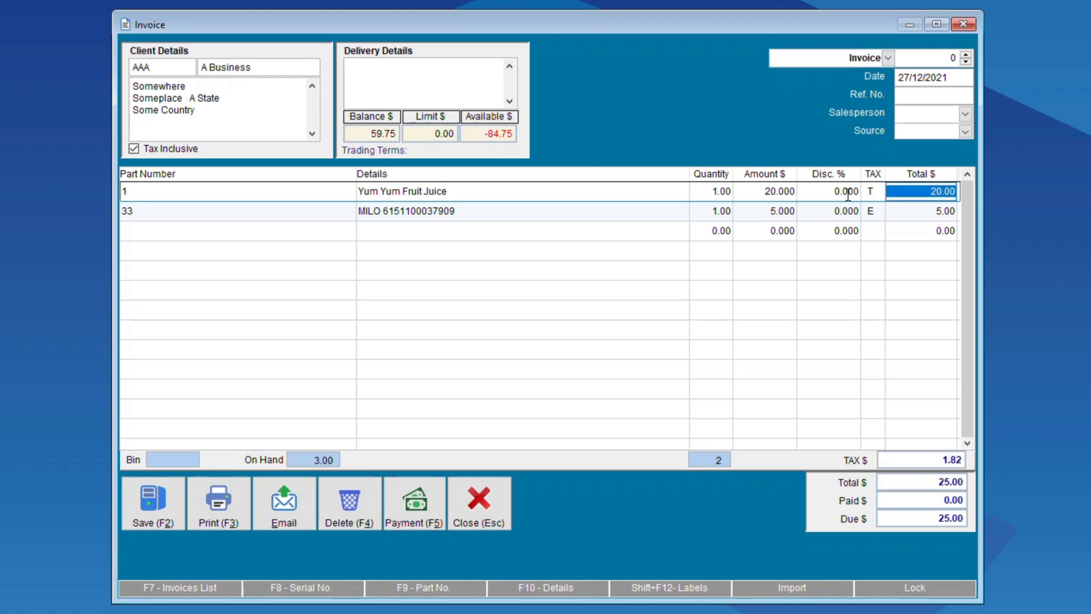
Save the 25.00 A Business invoice, clearing the form to a blank invoice.
click(933, 58)
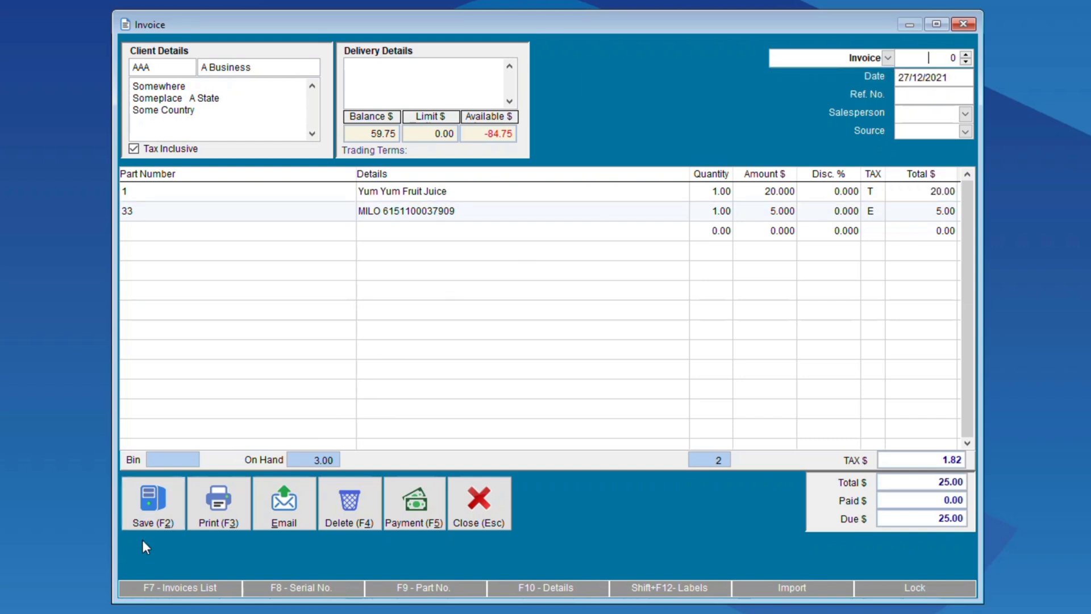
click(145, 508)
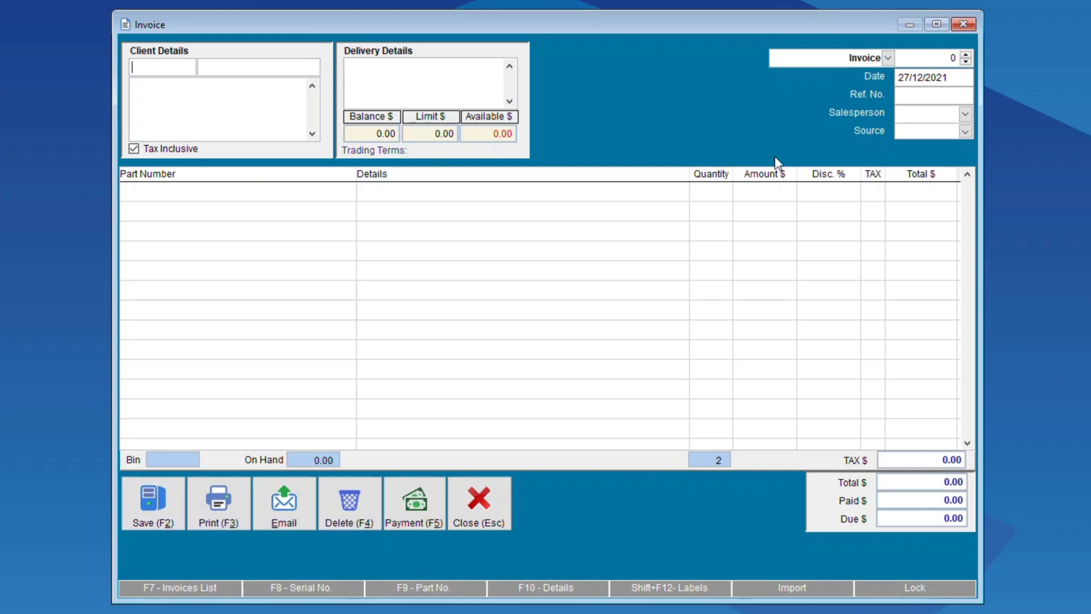
Switch the document type to Quotation and load client AAA.
click(882, 58)
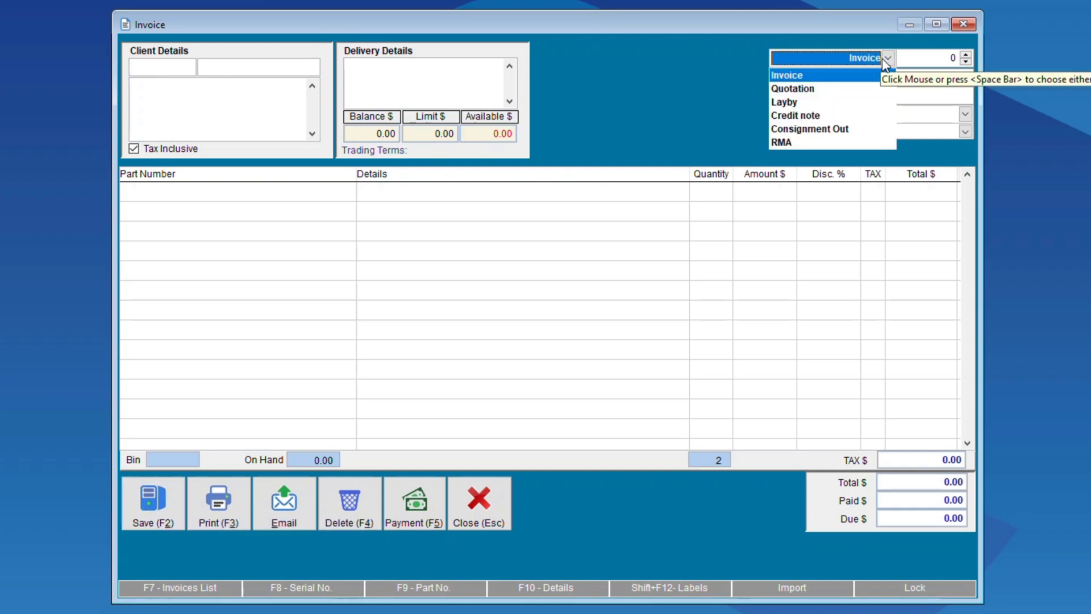
click(869, 89)
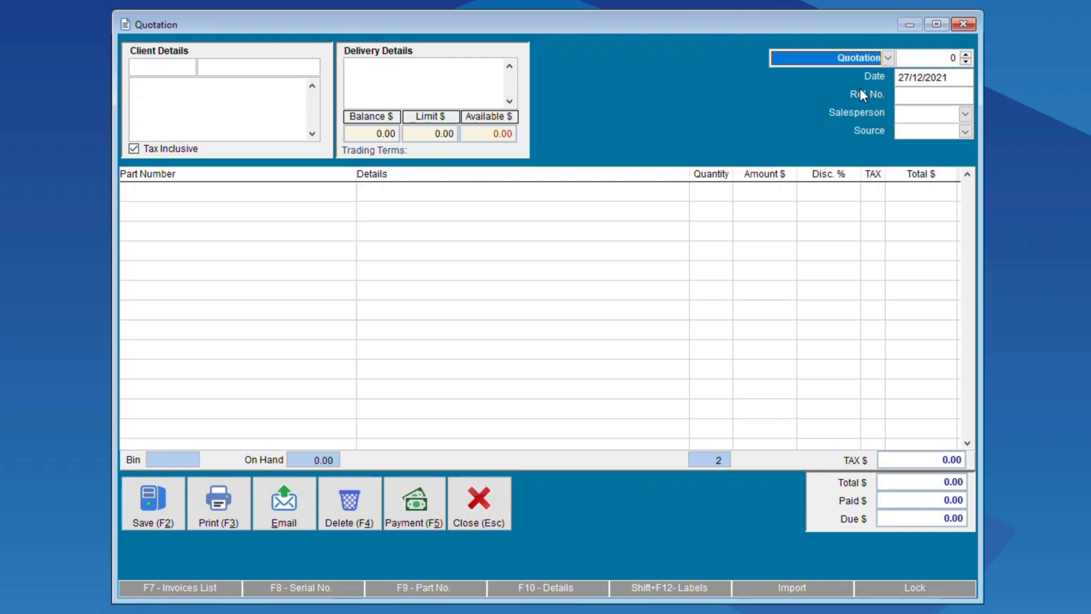
click(184, 63)
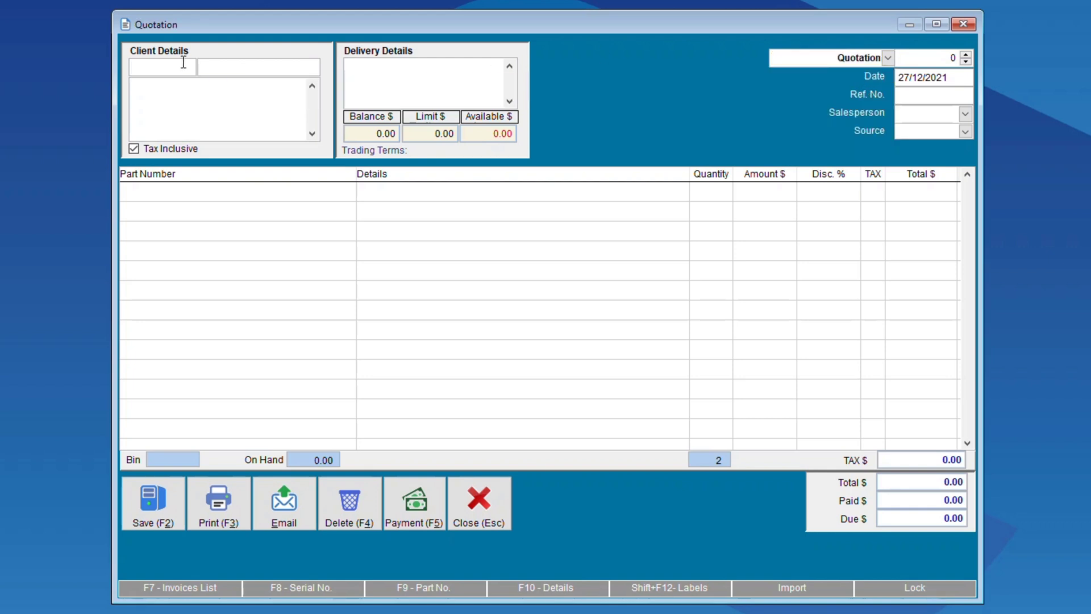
text(AAA)
key(Return)
Add part 1, Yum Yum Fruit Juice at 10.00, via Stock Search and save the quotation.
click(142, 190)
text(1)
key(Return)
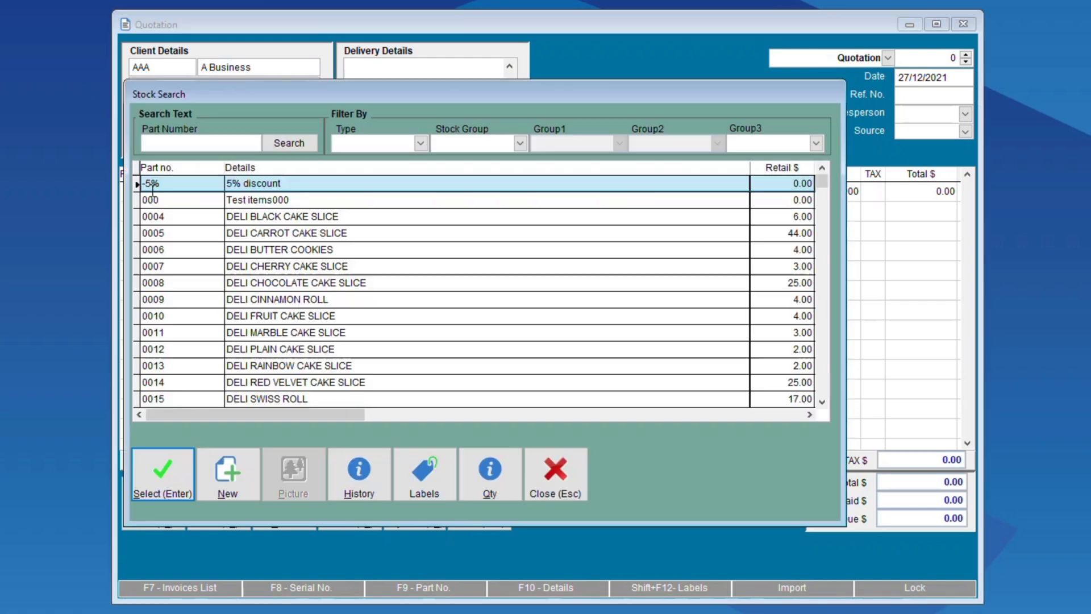
click(162, 477)
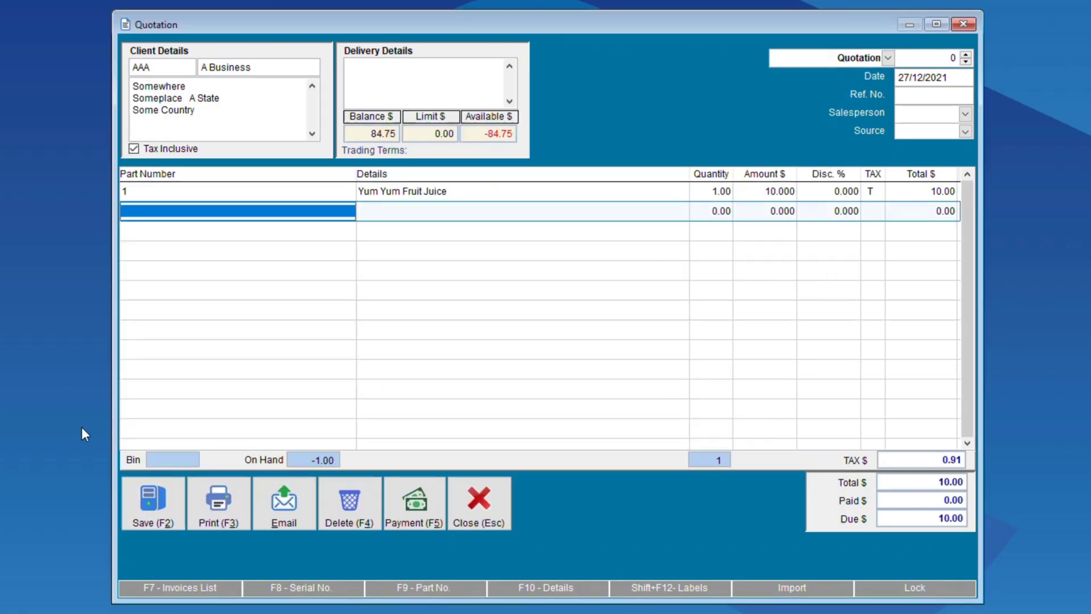
click(147, 515)
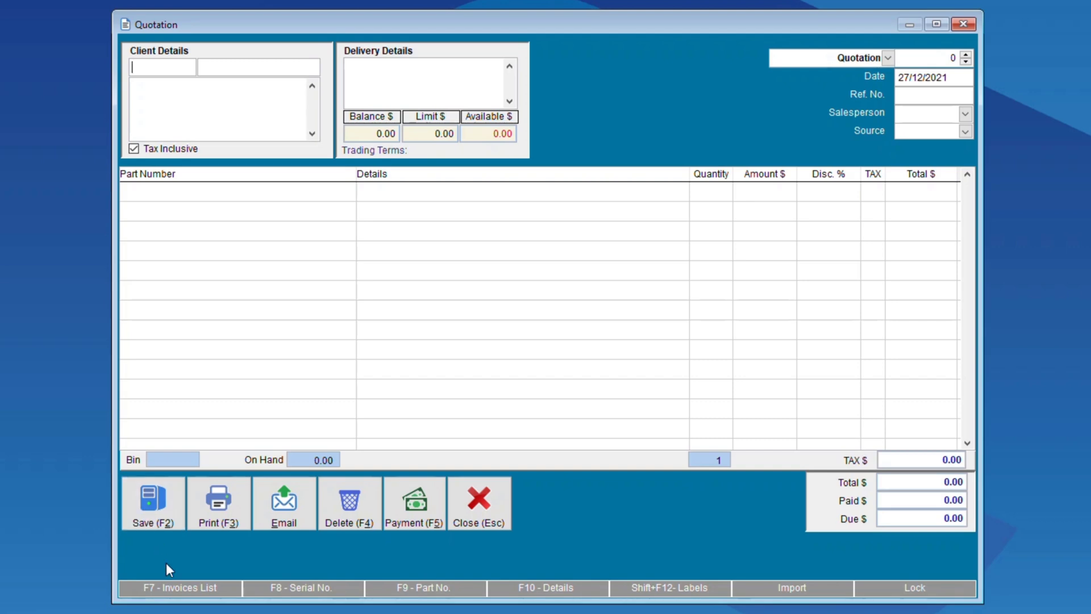
Open the Quotes List and tick quote 2, the 10.00 quote for A Business.
click(171, 588)
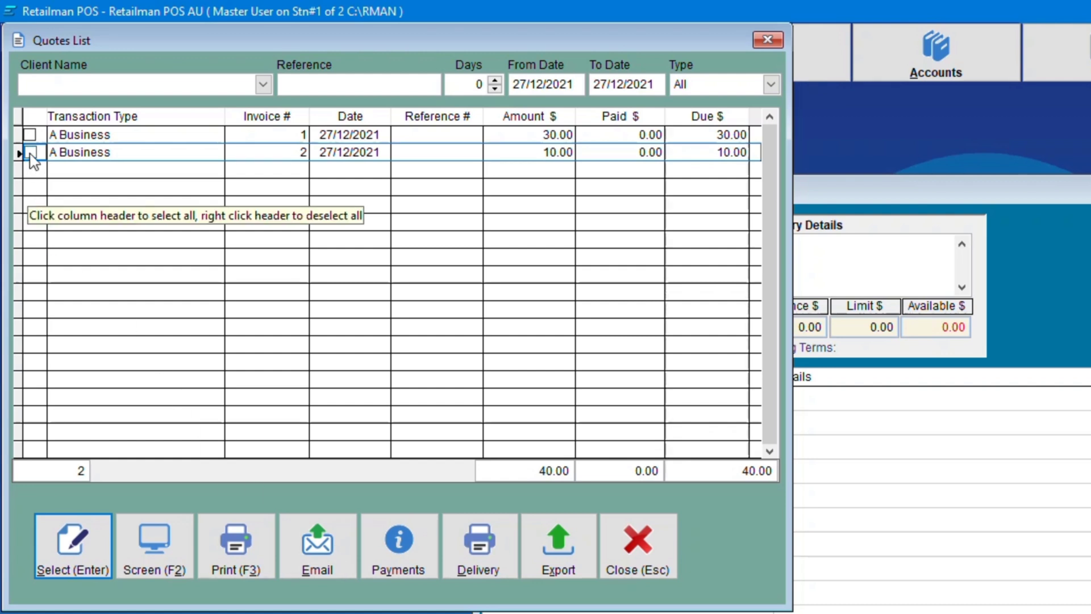
click(30, 152)
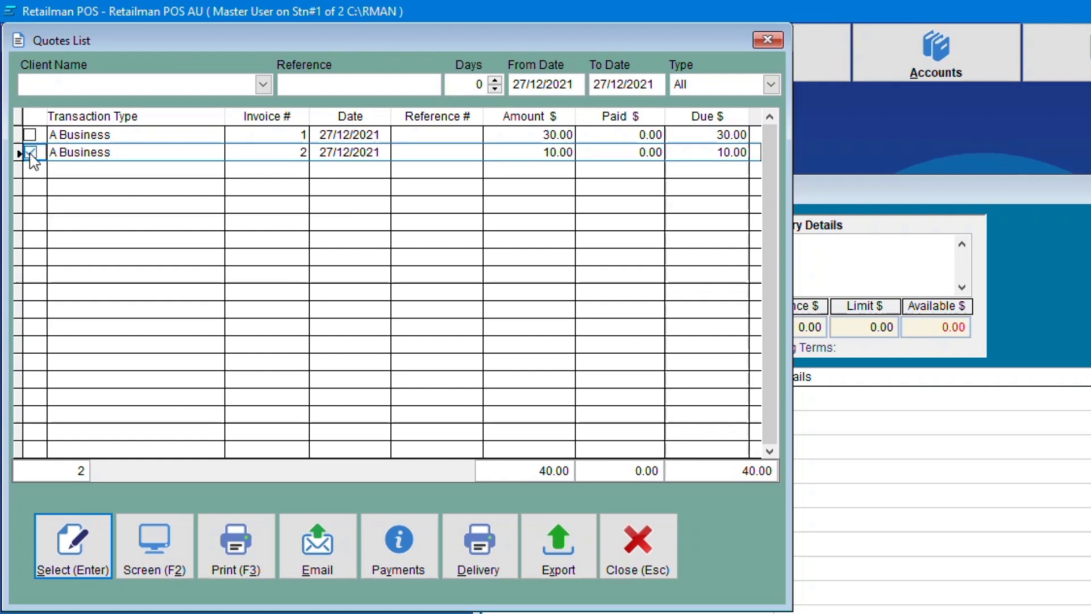
Copy quote 2 as invoice 33 and save it to get its QR-coded print preview.
click(81, 561)
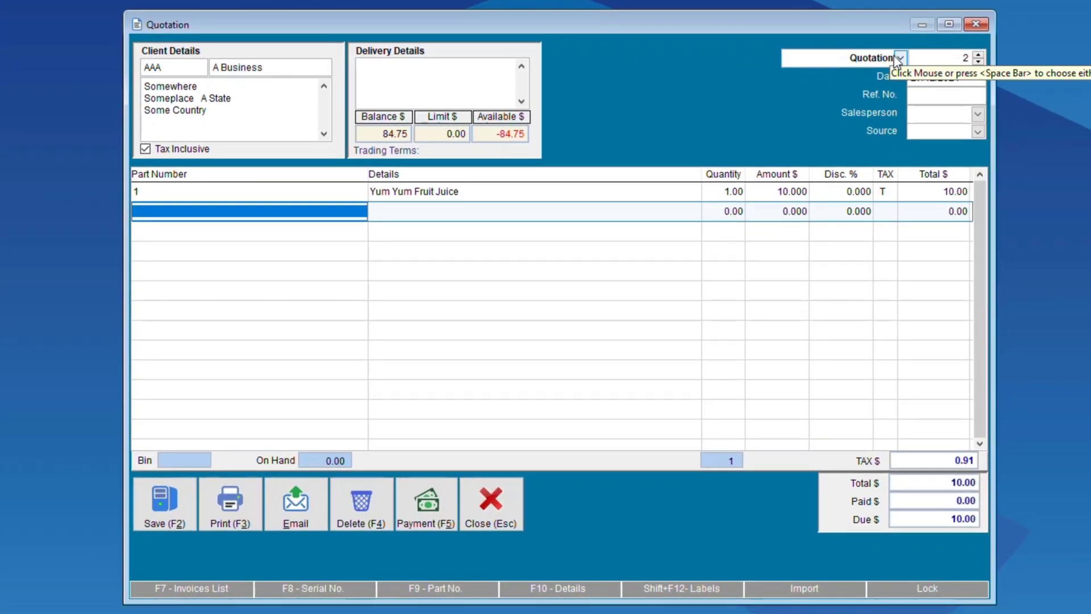
click(974, 84)
drag(905, 94, 906, 129)
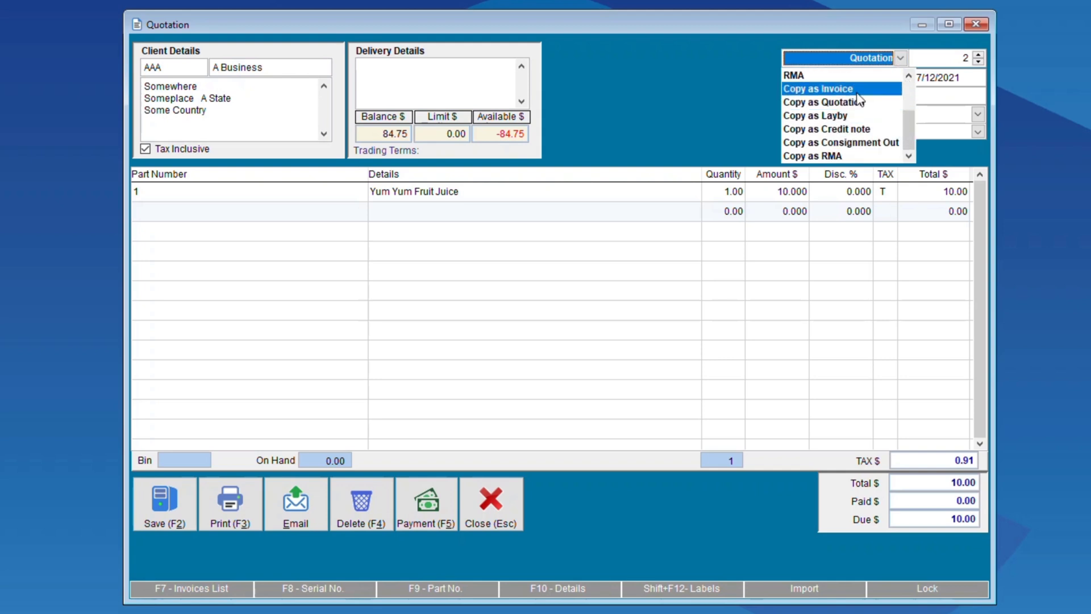
click(855, 89)
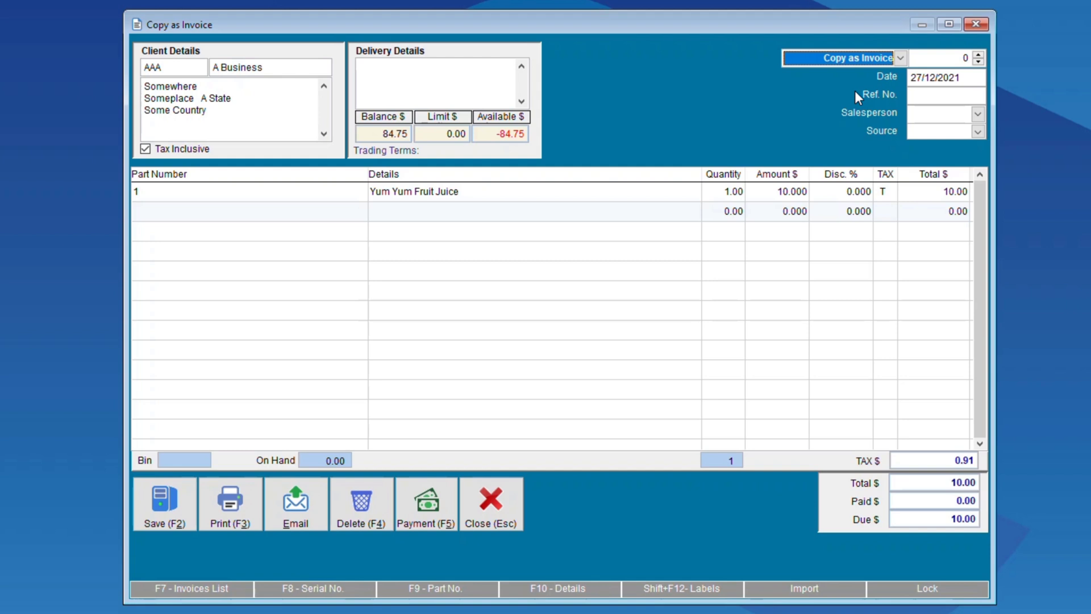
key(Tab)
key(Tab)
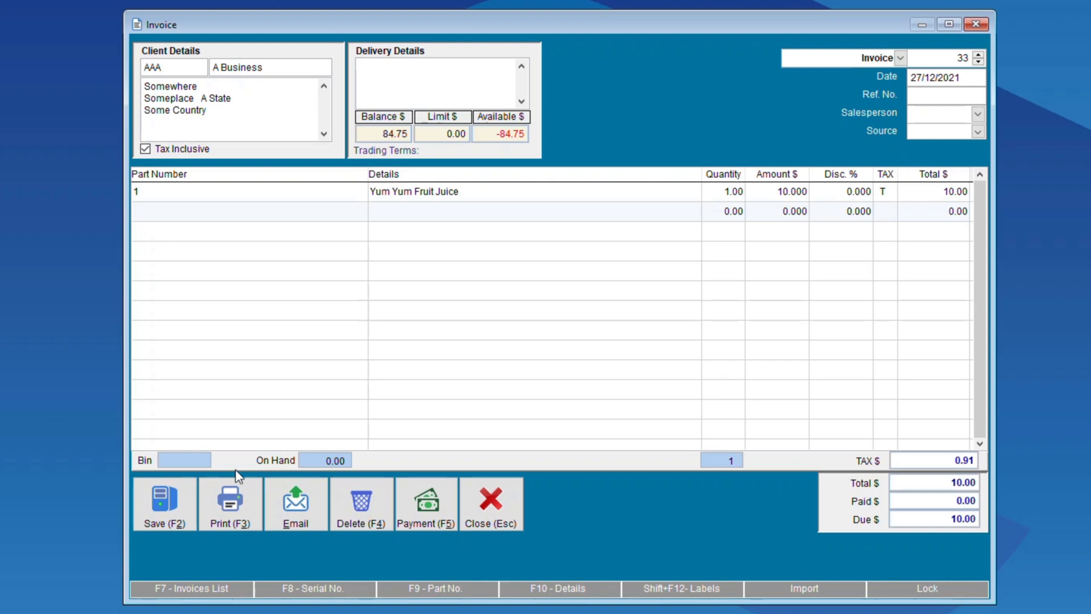
click(177, 506)
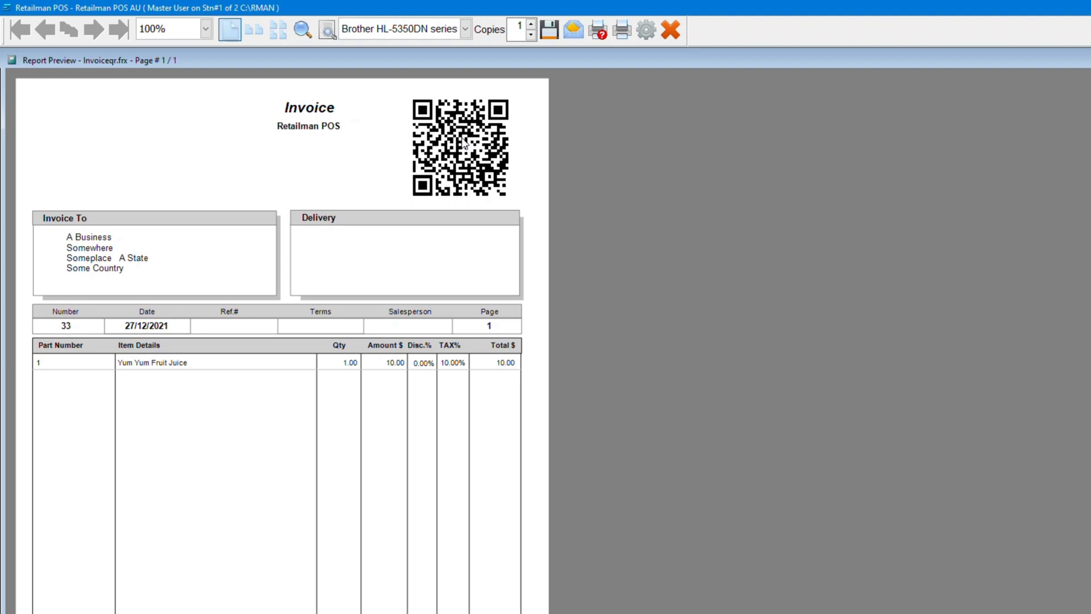
Scroll through the QR invoice report preview, then close it.
scroll(464, 144, down, 1)
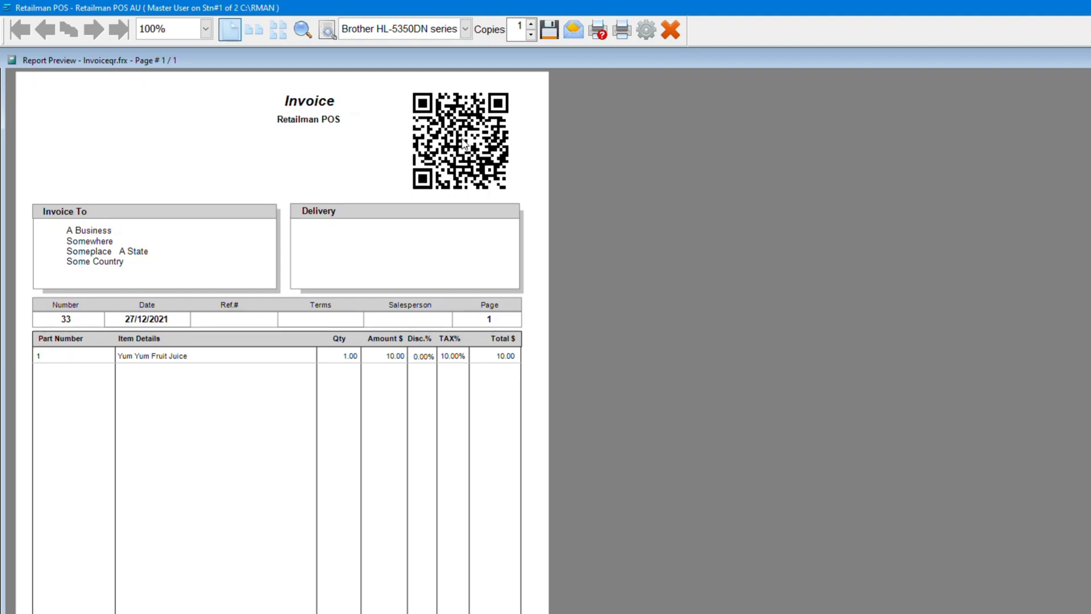
scroll(464, 145, up, 1)
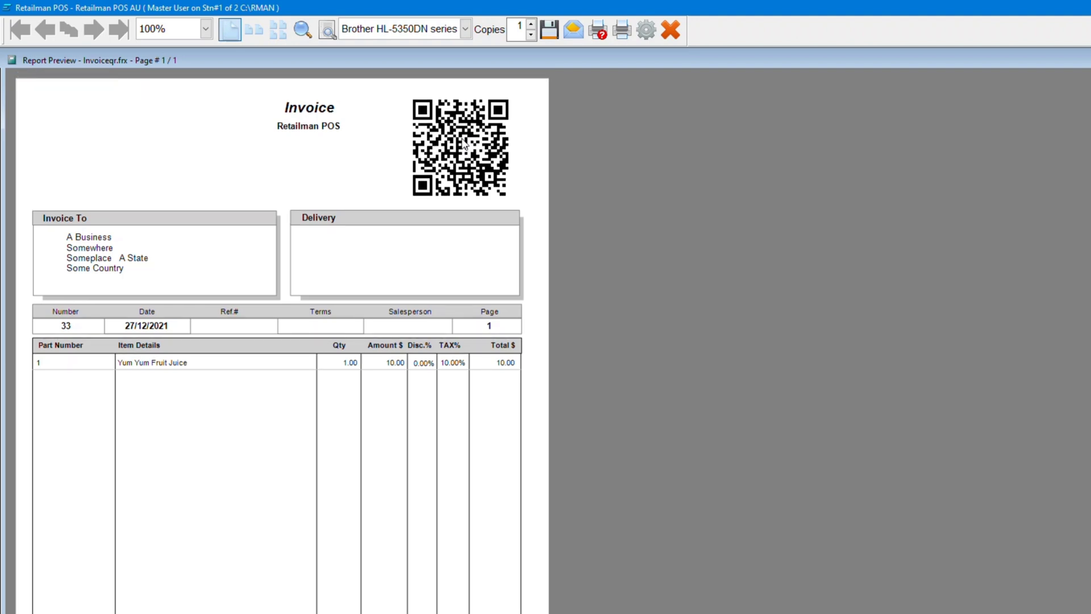
click(670, 31)
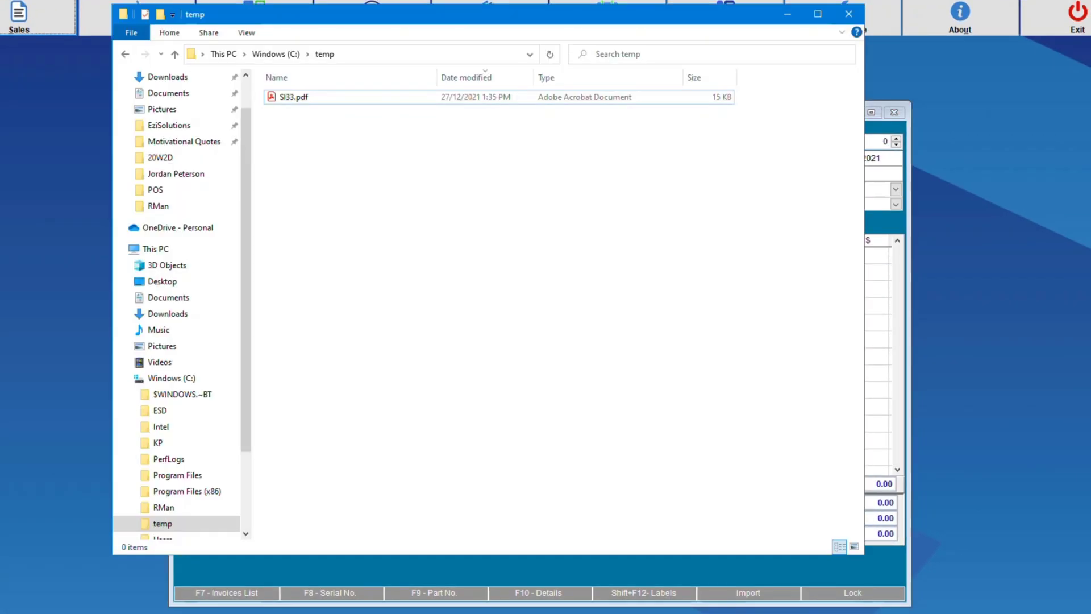
Locate and select SI33.pdf in the C:\temp folder in File Explorer.
click(177, 382)
click(162, 526)
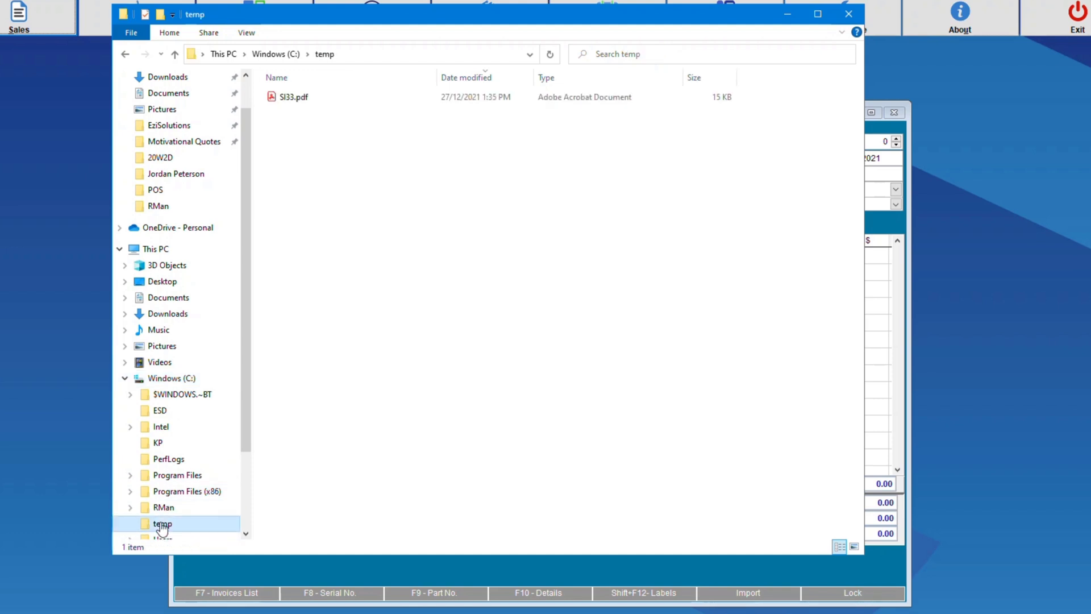
click(291, 98)
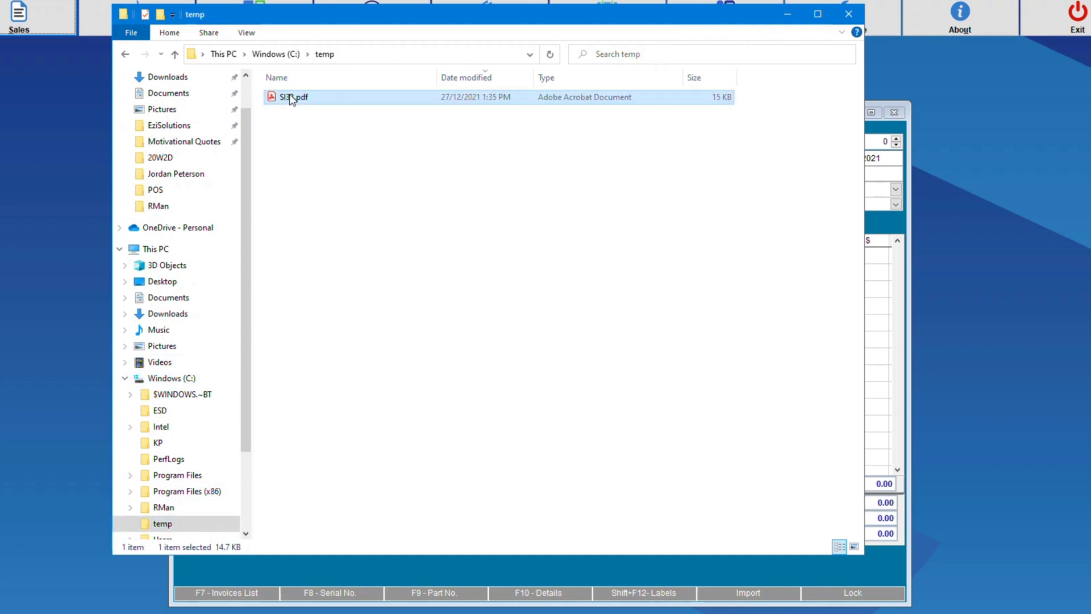
double_click(291, 99)
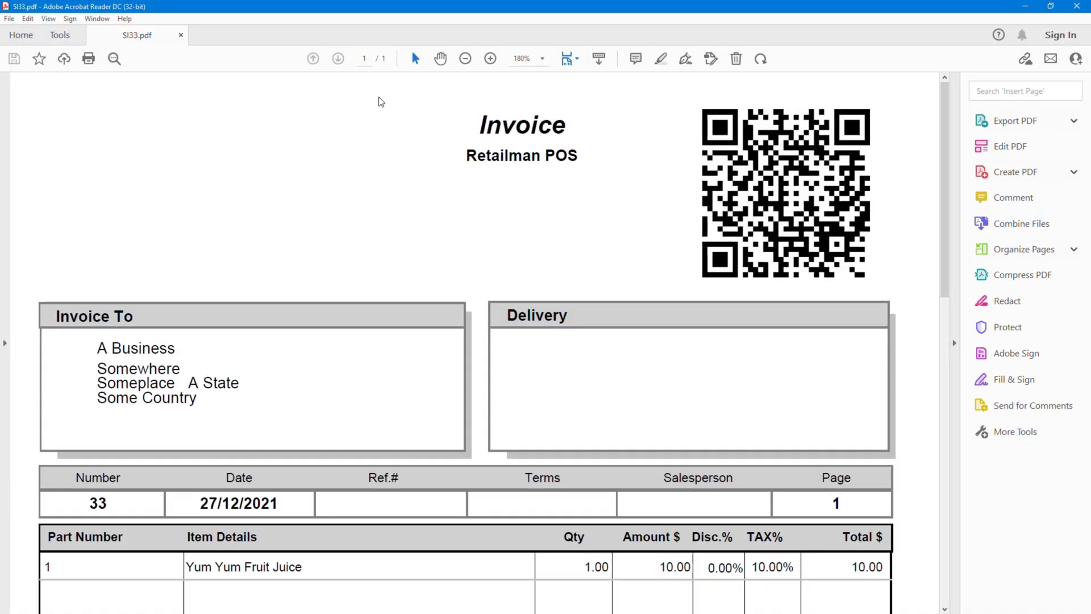
scroll(380, 100, down, 5)
scroll(378, 97, down, 3)
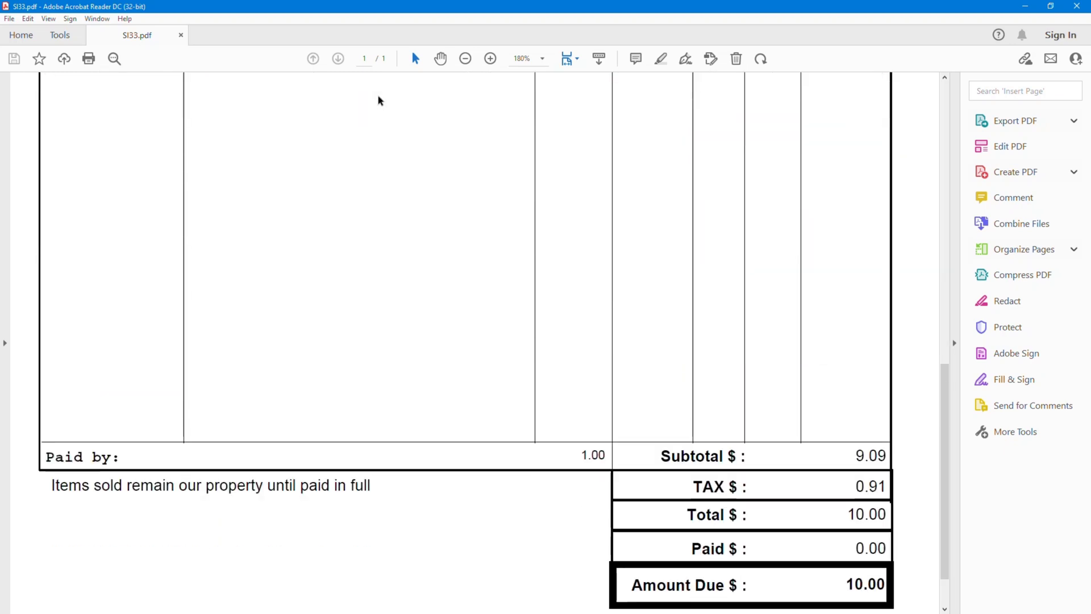
scroll(378, 100, up, 5)
scroll(380, 101, up, 3)
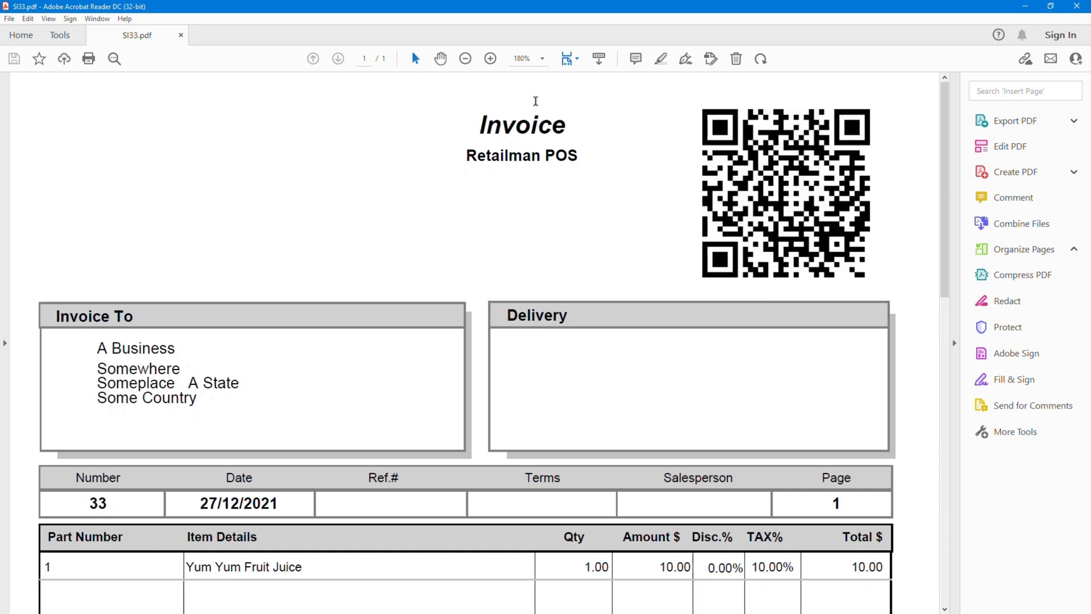
Close the SI33.pdf viewer and the temp folder window to return to the blank invoice.
click(1076, 7)
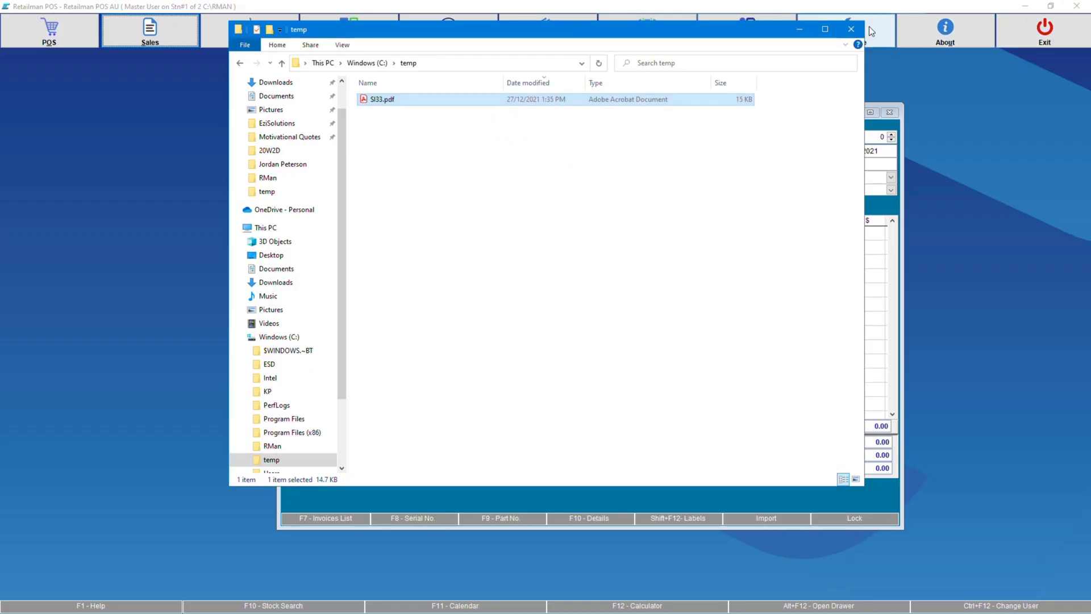
click(851, 29)
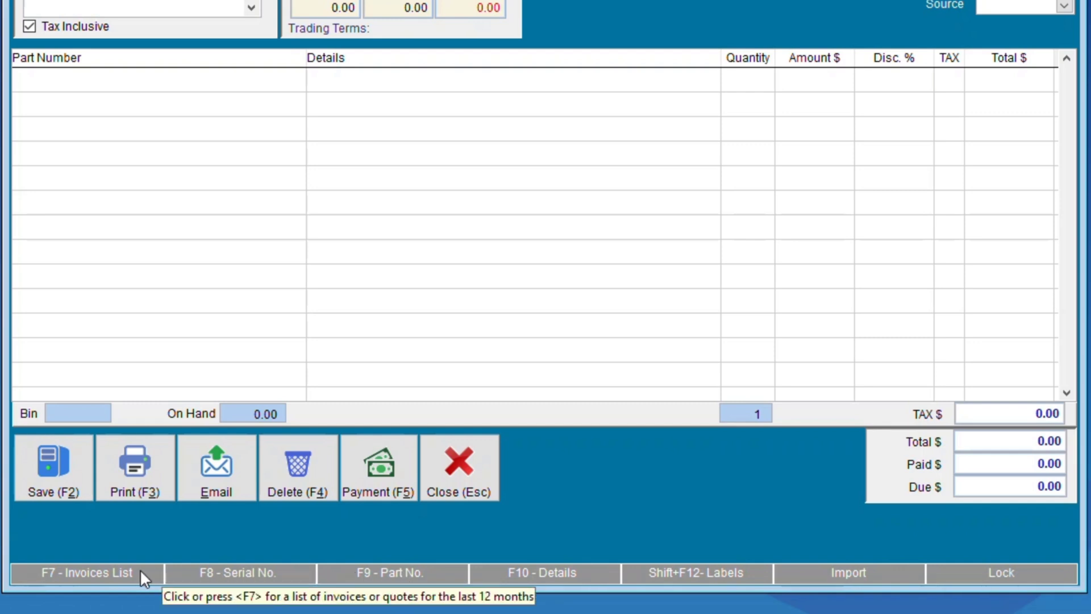
Set the Invoices List range to 30 days, showing 8 invoices totalling 209.00.
click(93, 569)
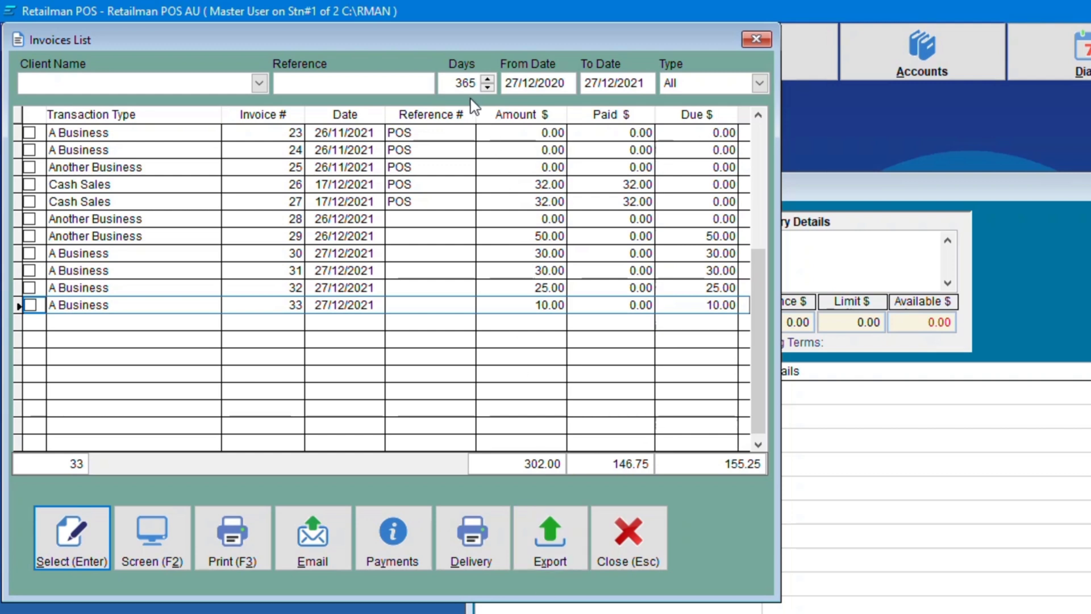
click(461, 82)
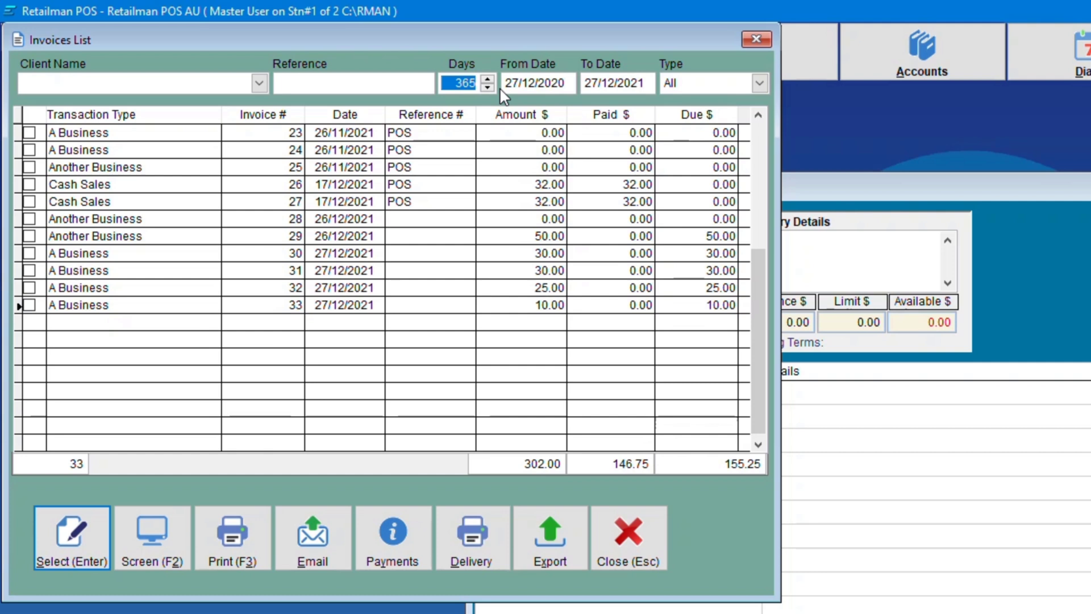
text(30)
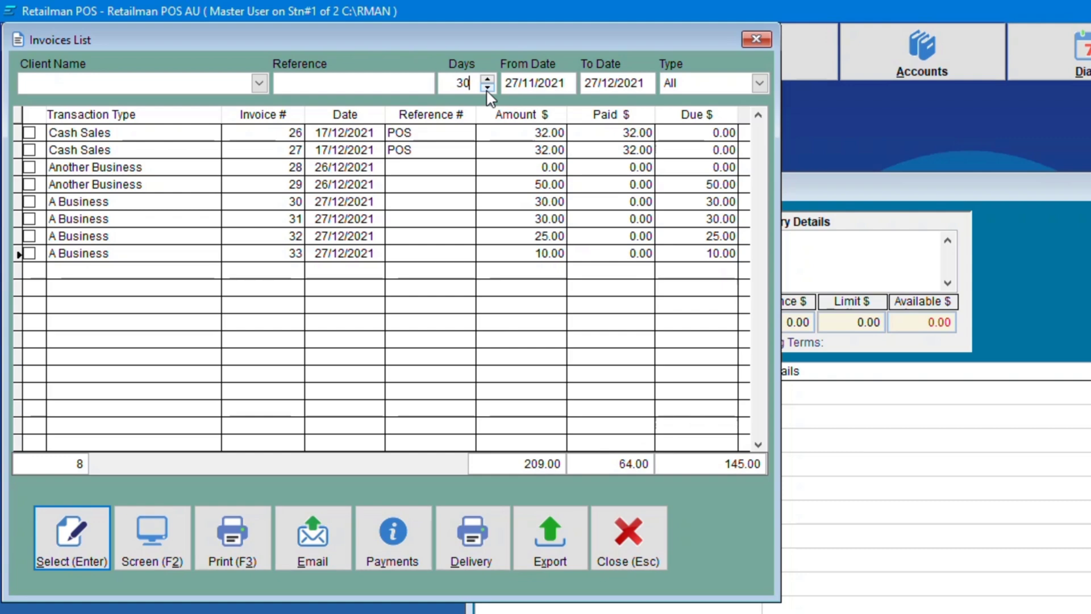
key(Return)
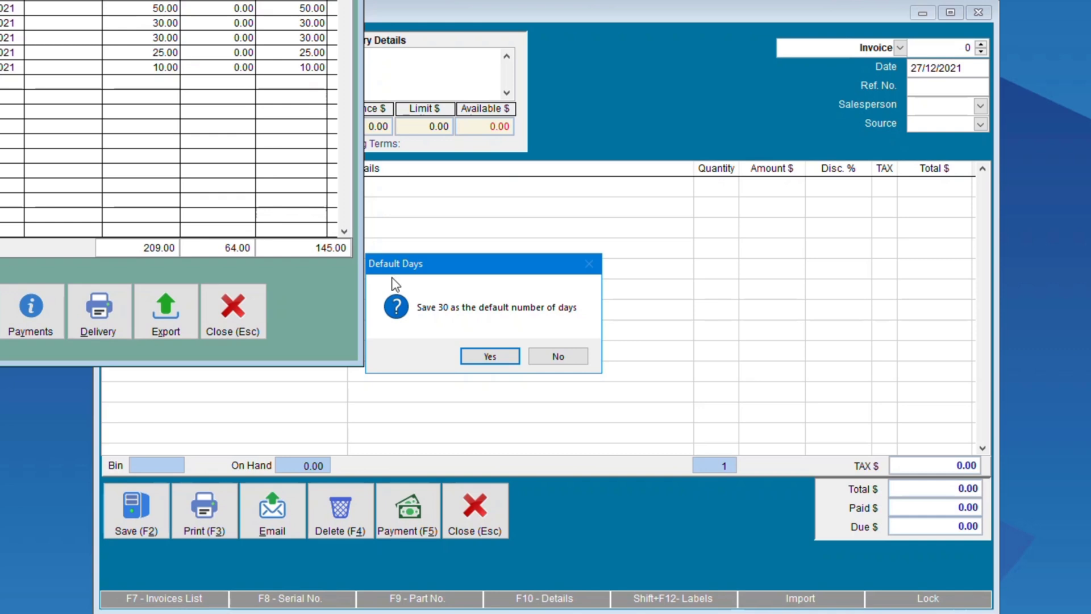
Save 30 as the default days and confirm it by reopening the Invoices List.
click(485, 359)
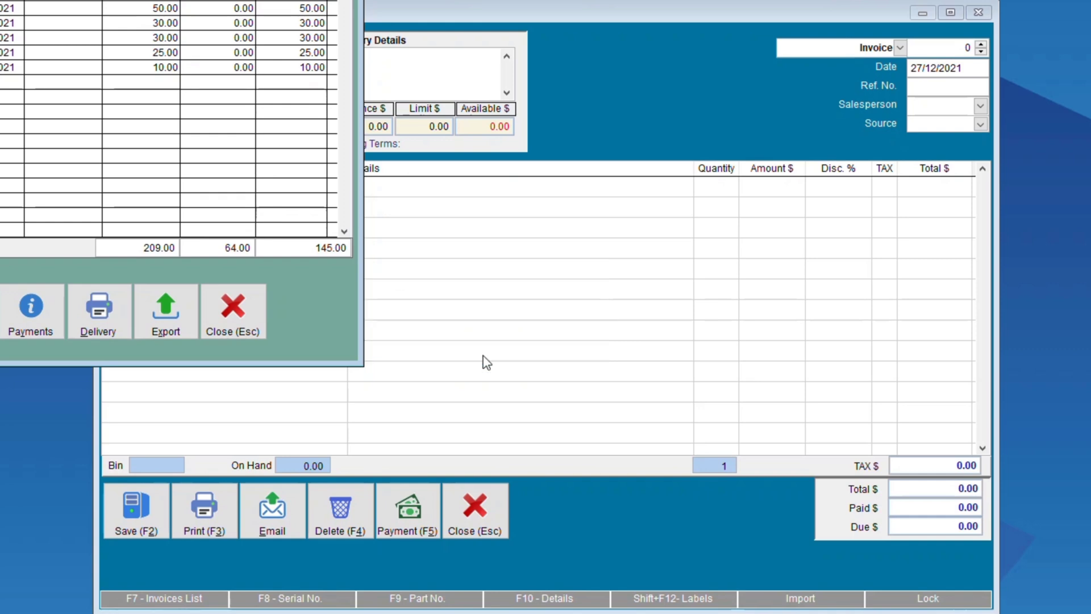
click(254, 318)
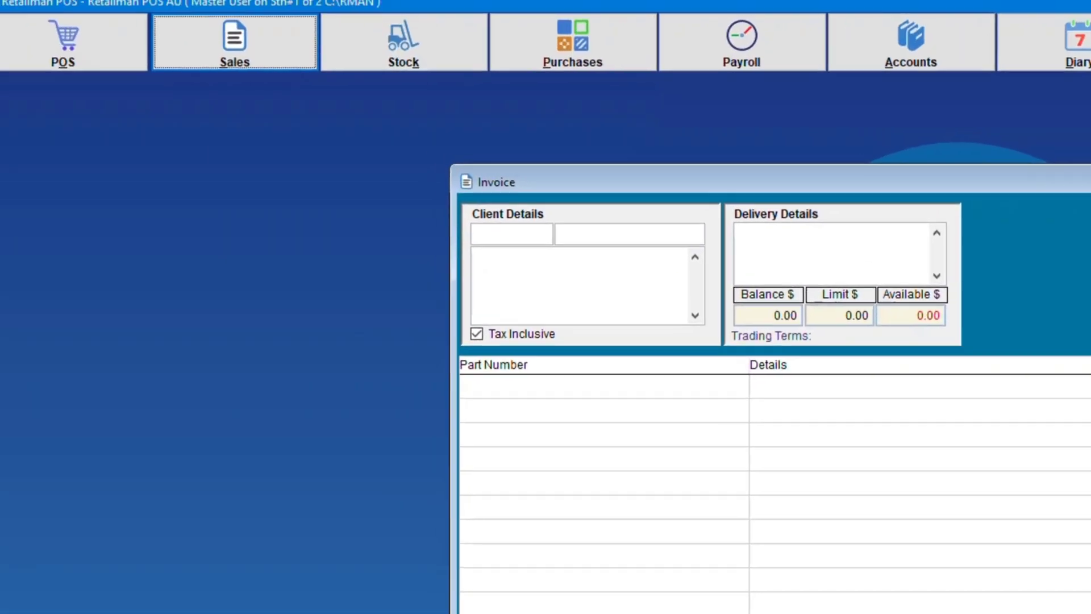
key(F7)
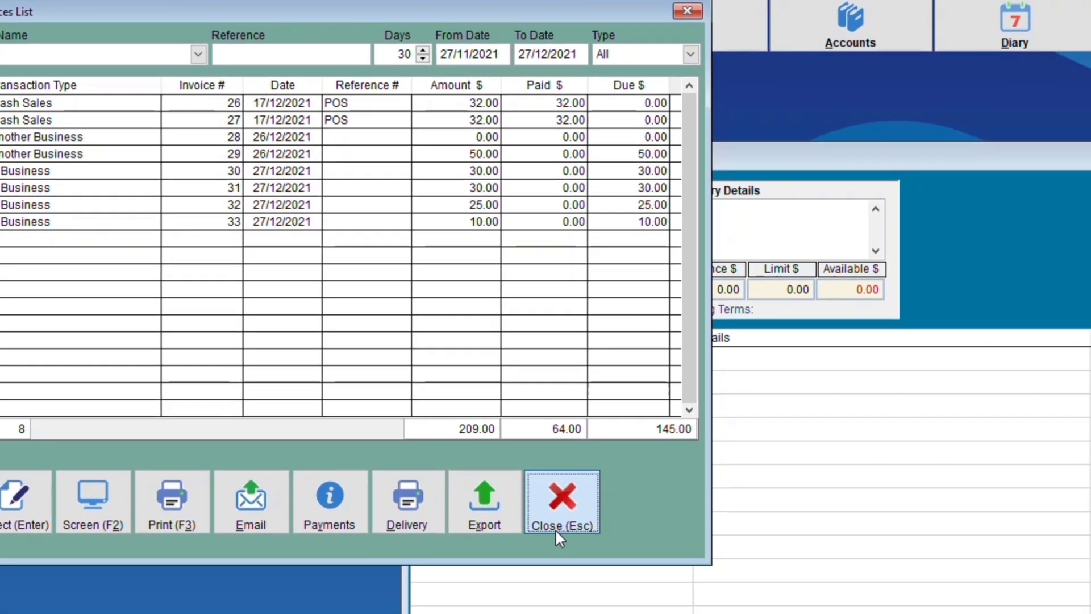
click(626, 569)
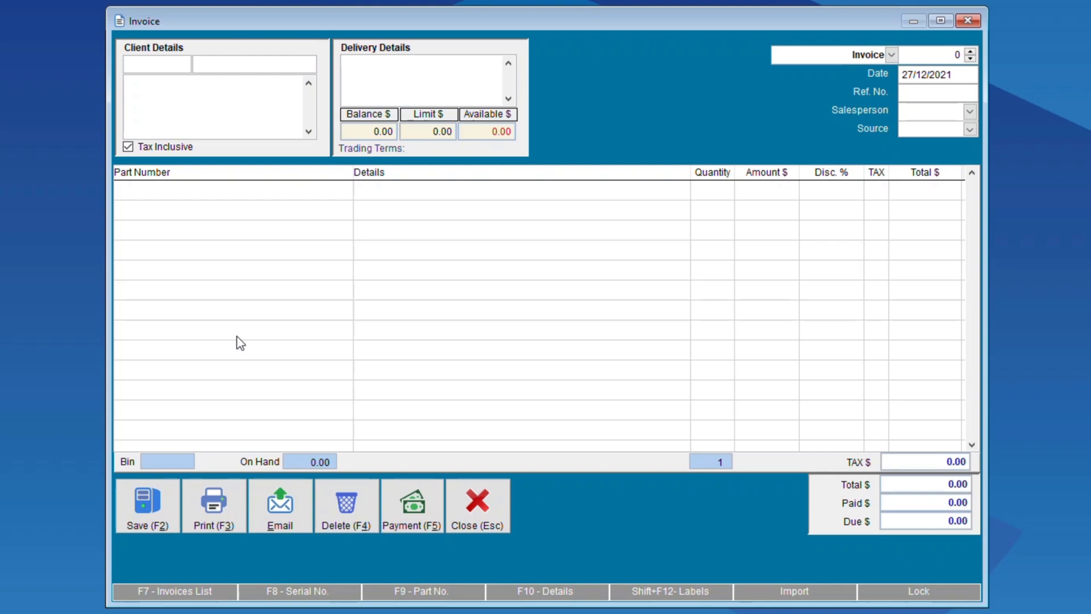
Load client A Business by its client code and list its invoices 30–33.
text(AAA)
key(Tab)
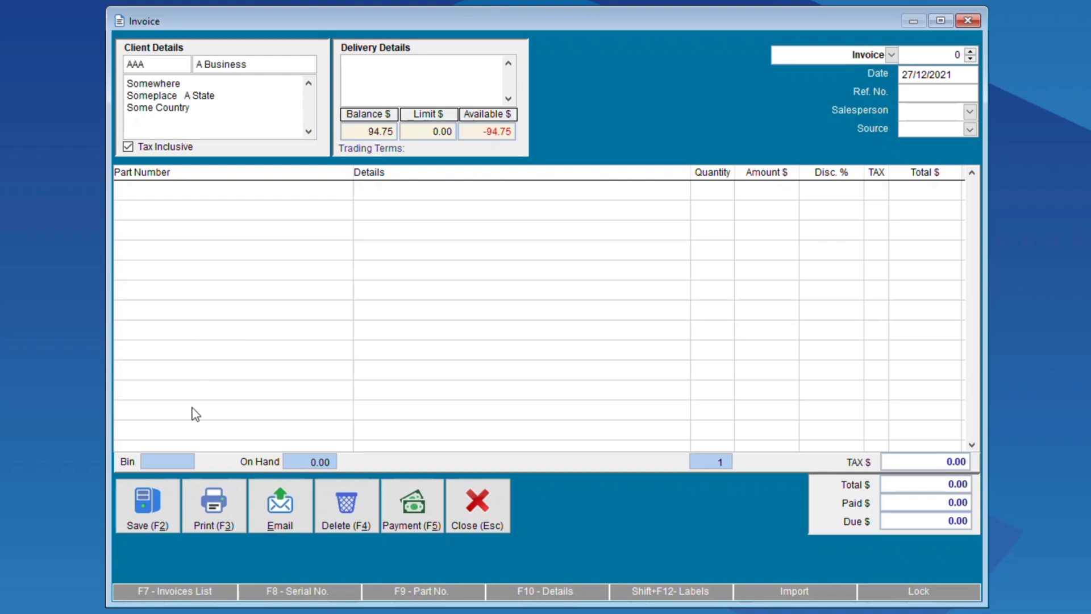
click(172, 591)
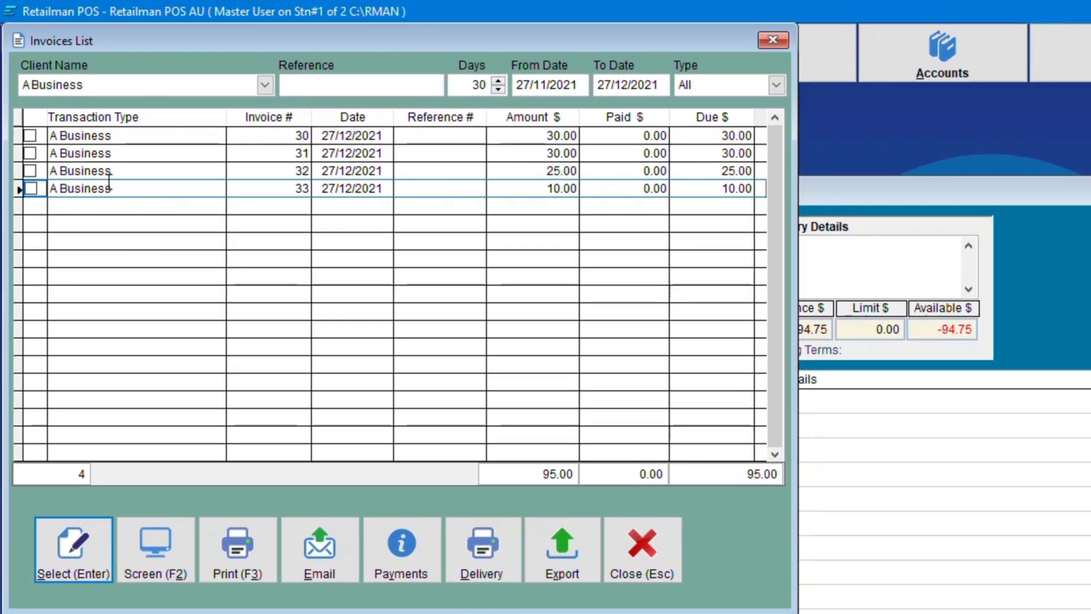
Keep A Business as the client and filter by Outstanding, then Paid, leaving no invoices.
click(266, 83)
click(266, 82)
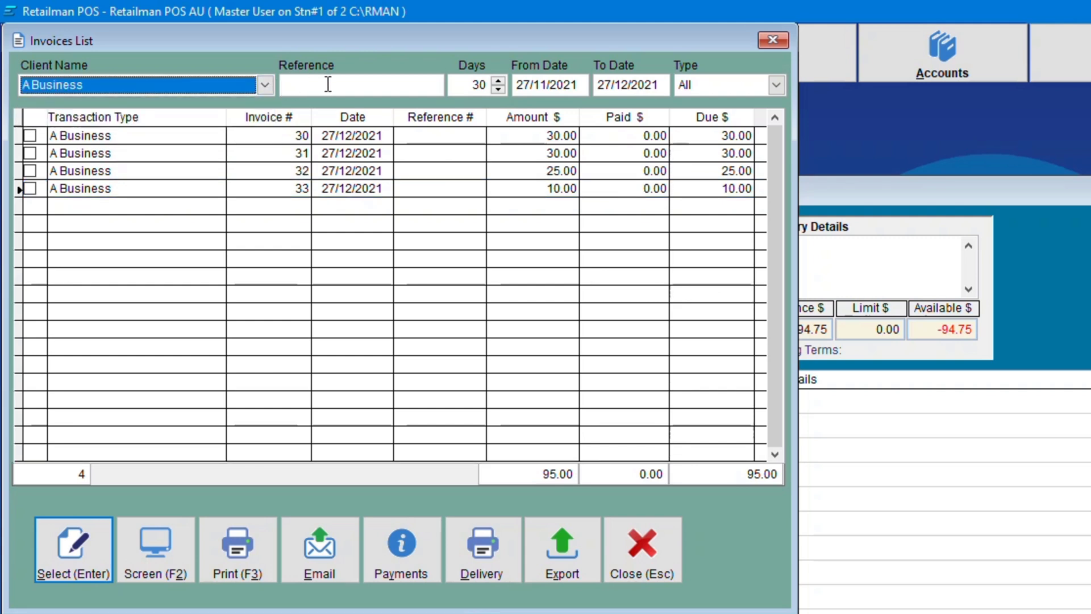
click(776, 86)
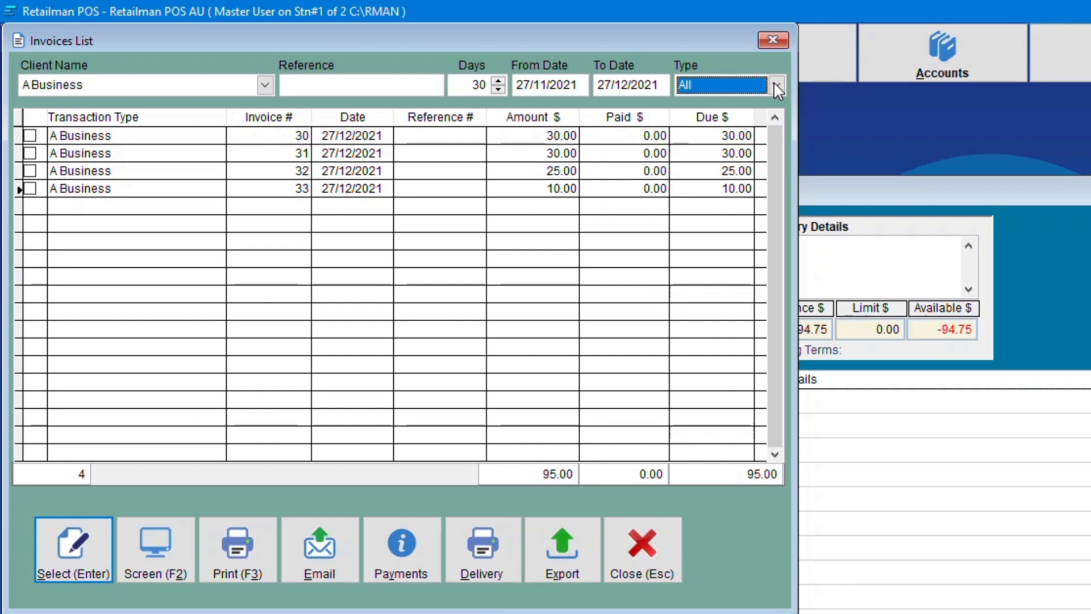
click(723, 126)
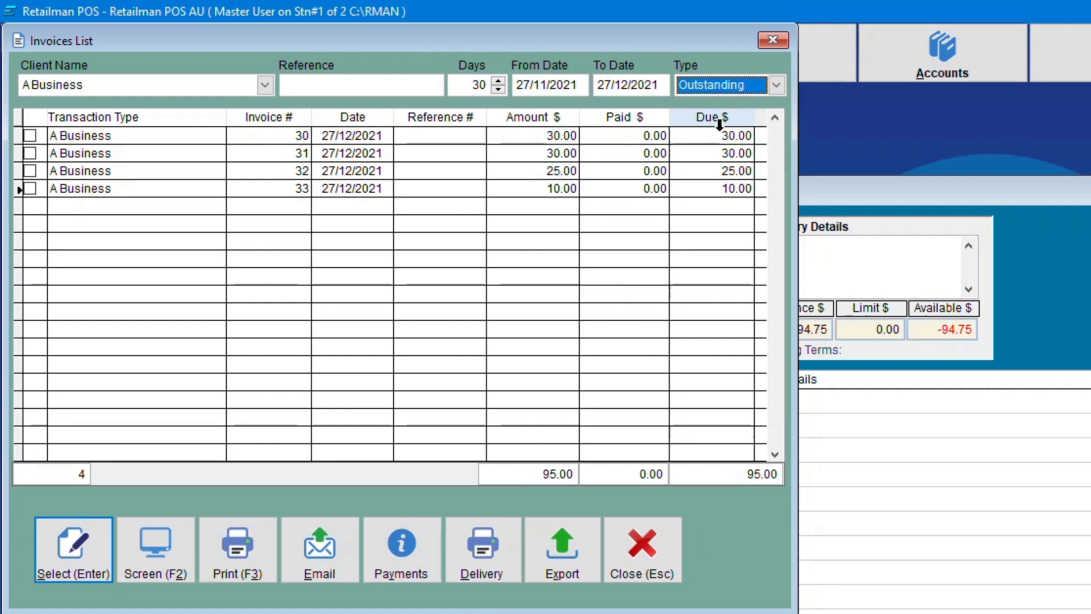
click(773, 86)
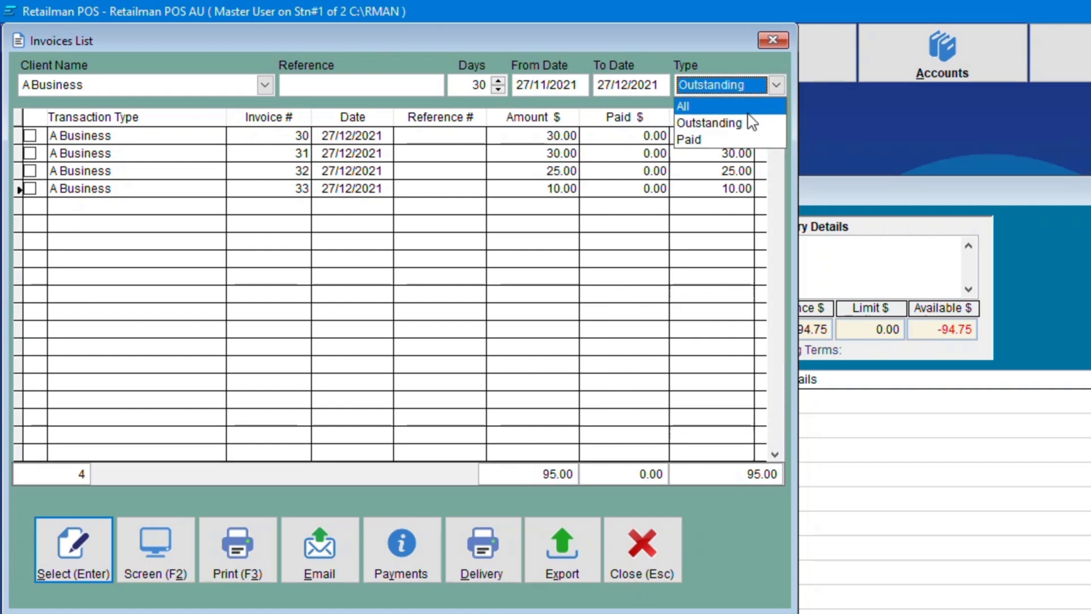
click(690, 139)
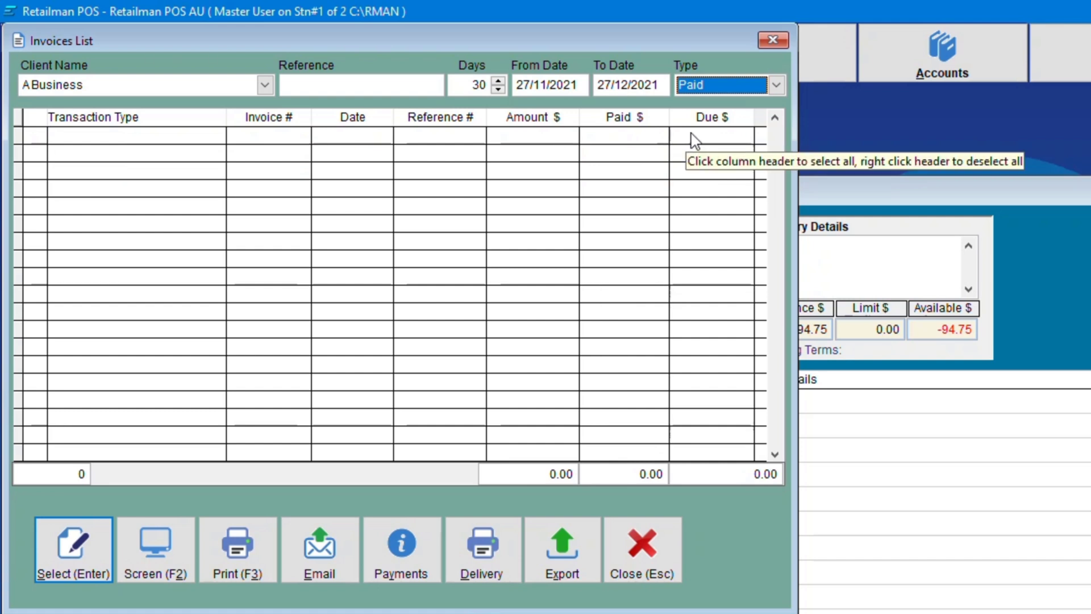
Close the Invoices List, the invoice window and the Sales Menu.
click(664, 549)
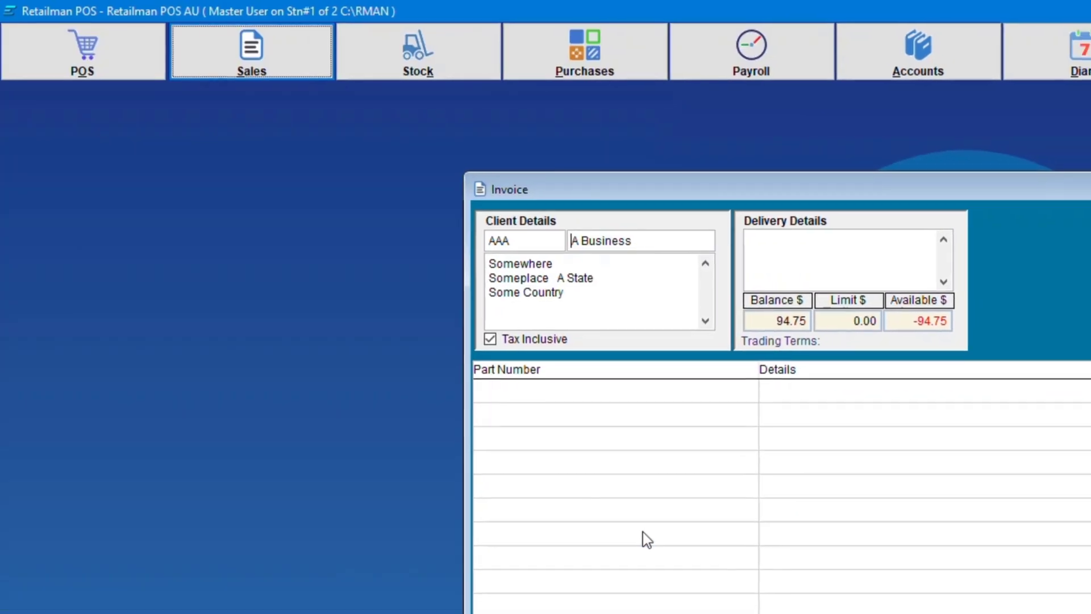
key(Escape)
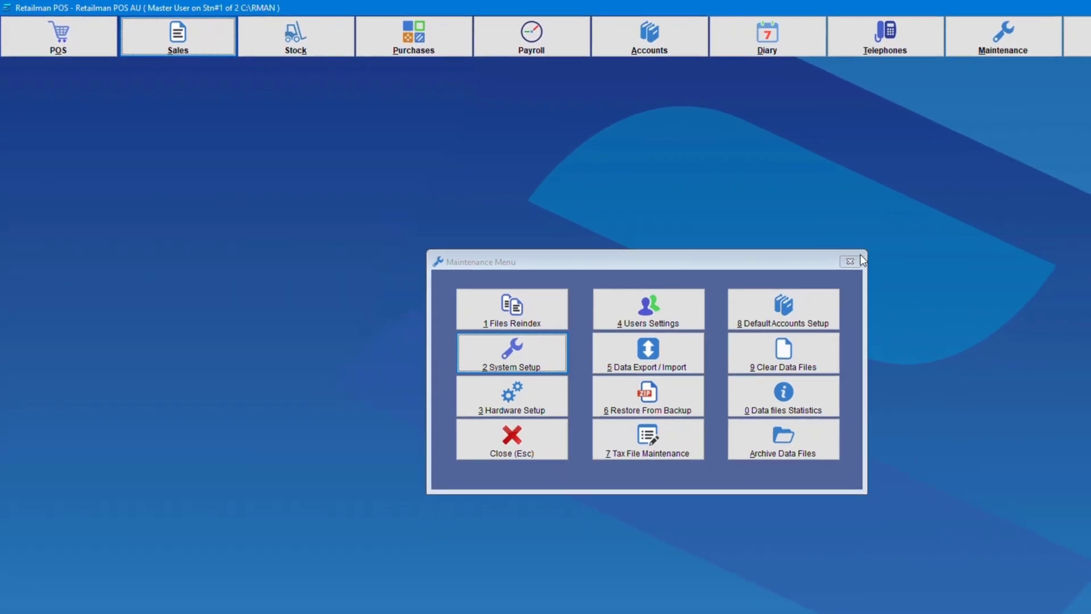
key(Escape)
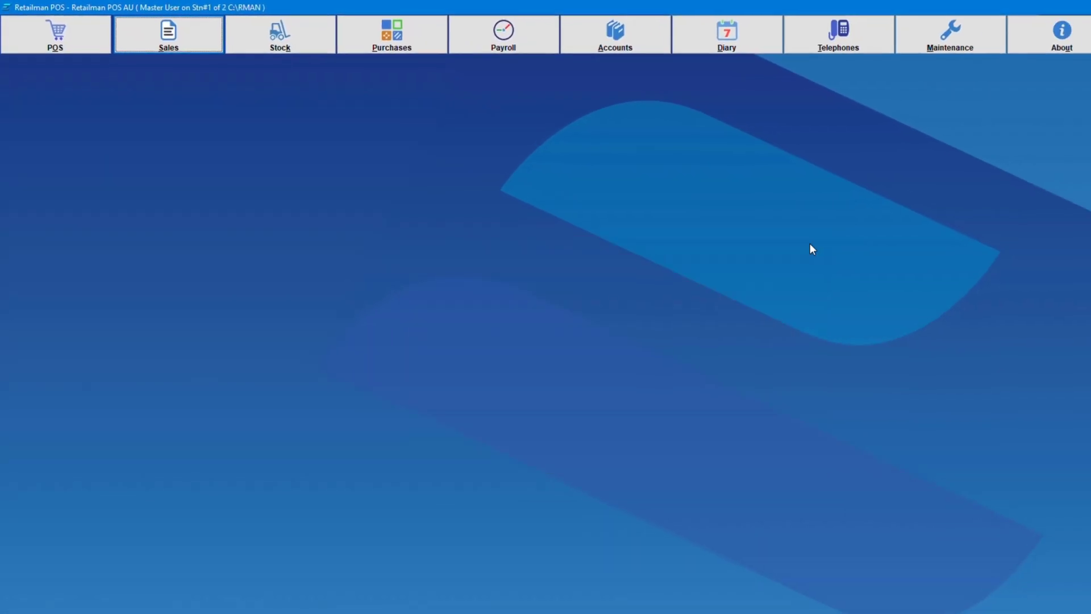